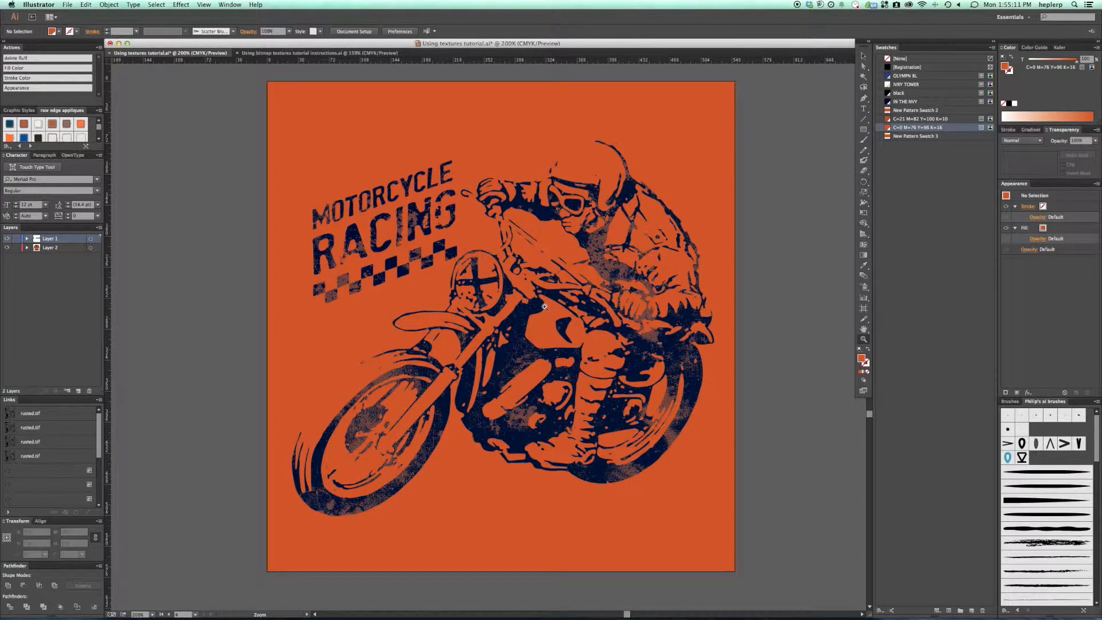
Delete the rust texture covering the motorcycle artwork on the plain orange artboard
{"action": "left_click", "coordinate": [545, 307], "text": "super"}
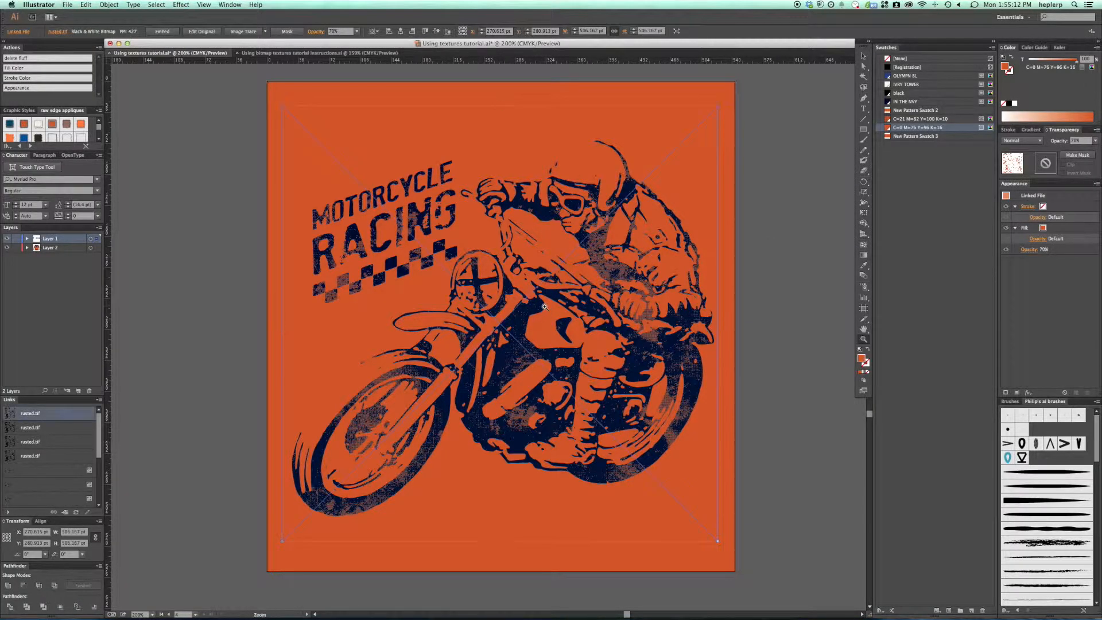
{"action": "key", "text": "Delete"}
Switch to Photoshop to examine the rusted.tif bitmap texture, and return to Illustrator
{"action": "key", "text": "super+Tab"}
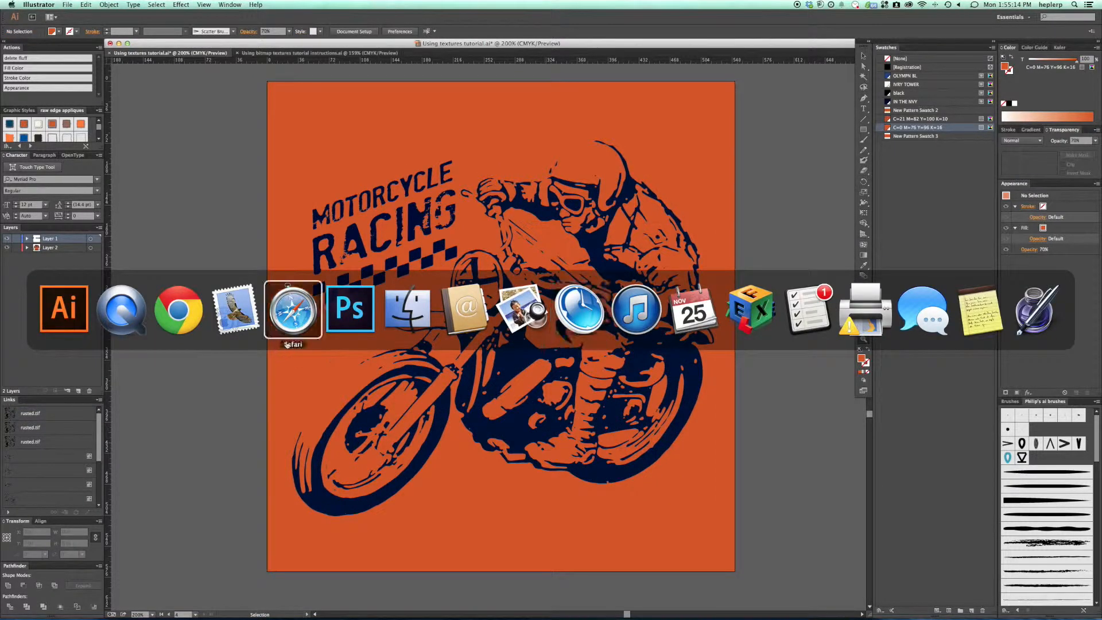
{"action": "left_click", "coordinate": [352, 305]}
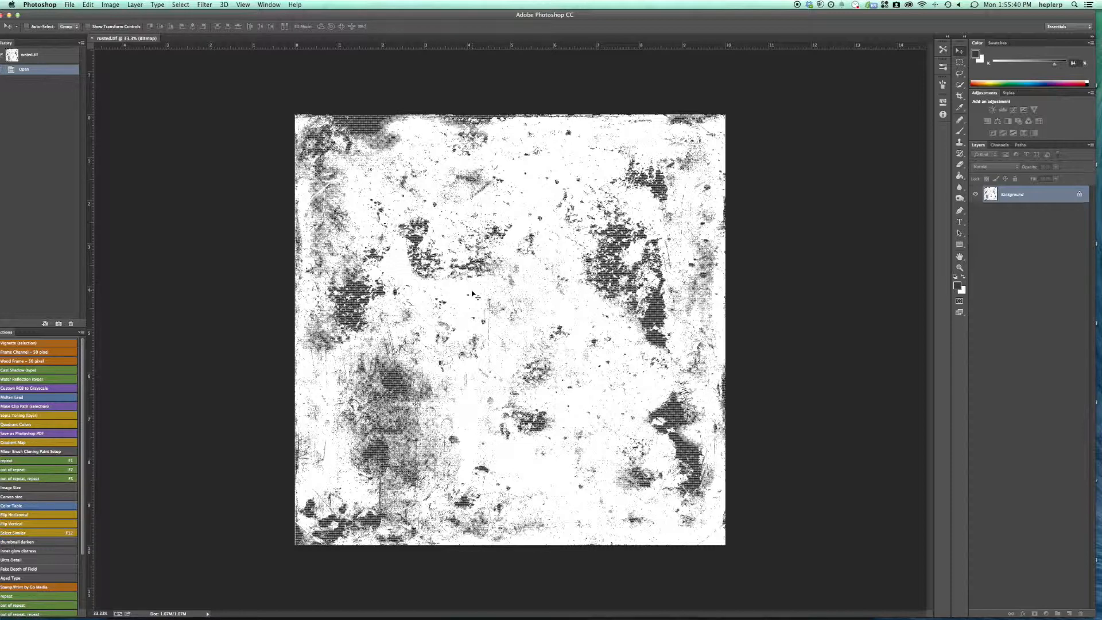
{"action": "key", "text": "super+Tab"}
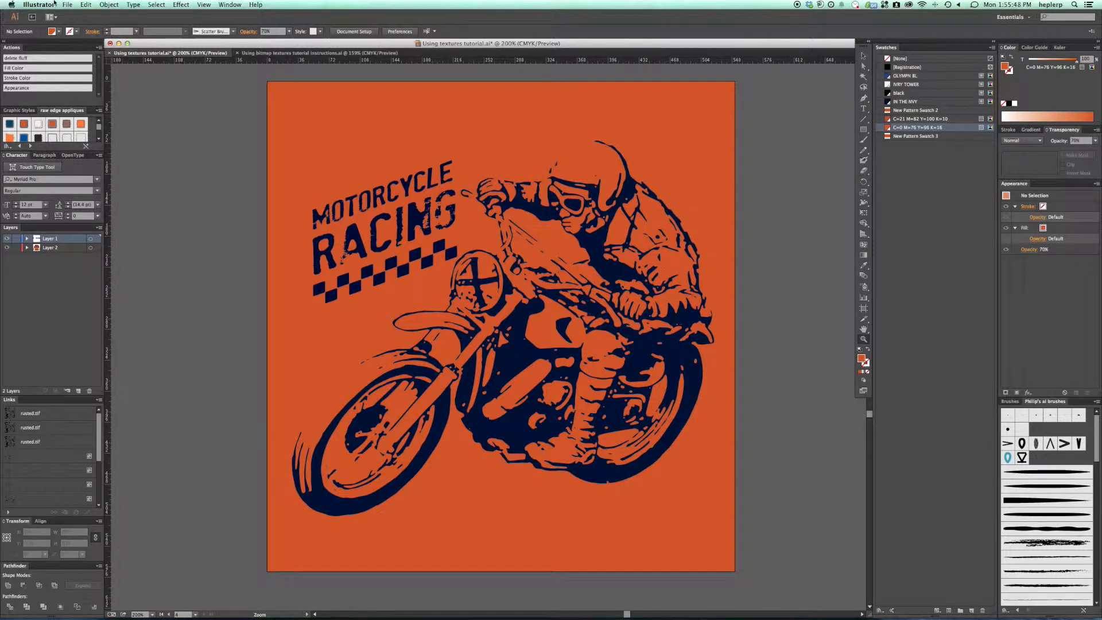
Place the rusted.tif texture over the motorcycle artwork, starting near the orange artboard's upper-left corner
{"action": "left_click", "coordinate": [72, 4]}
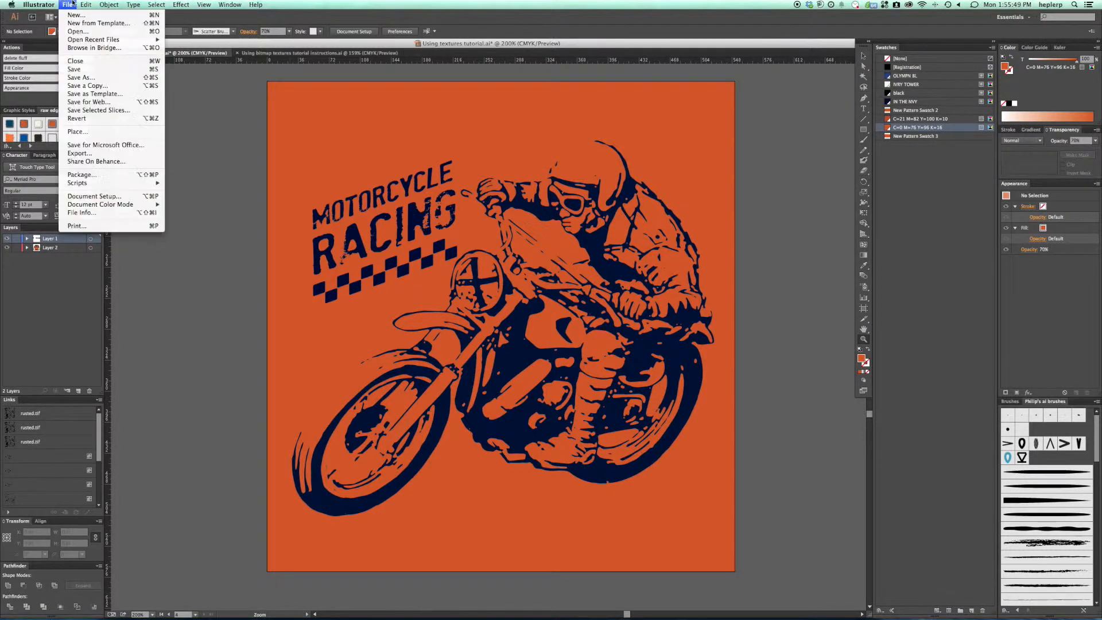
{"action": "left_click", "coordinate": [79, 132]}
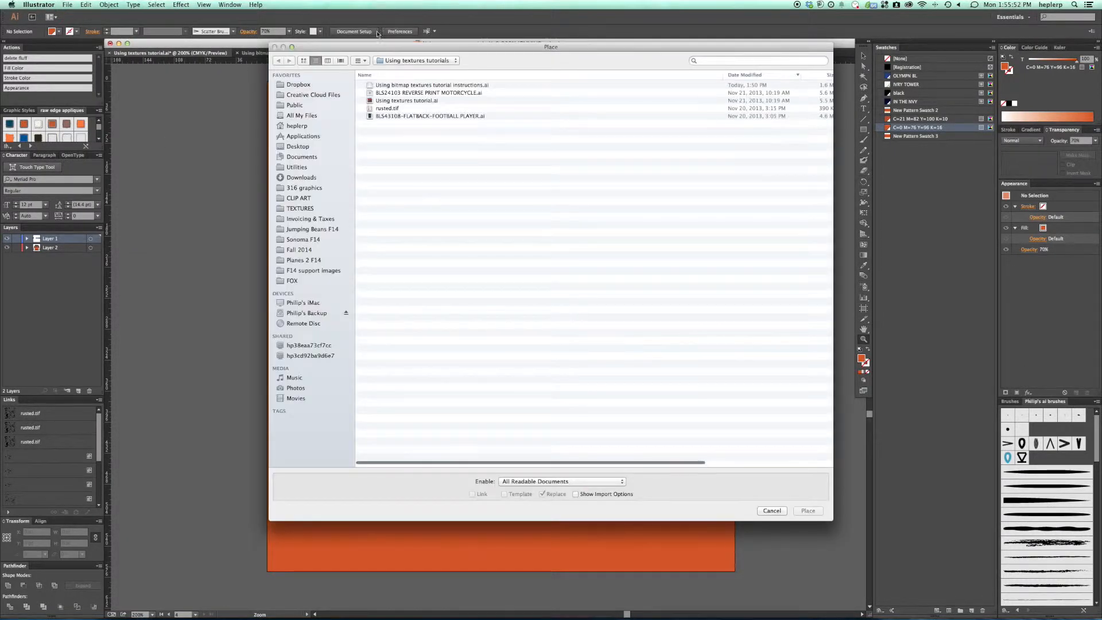
{"action": "double_click", "coordinate": [392, 109]}
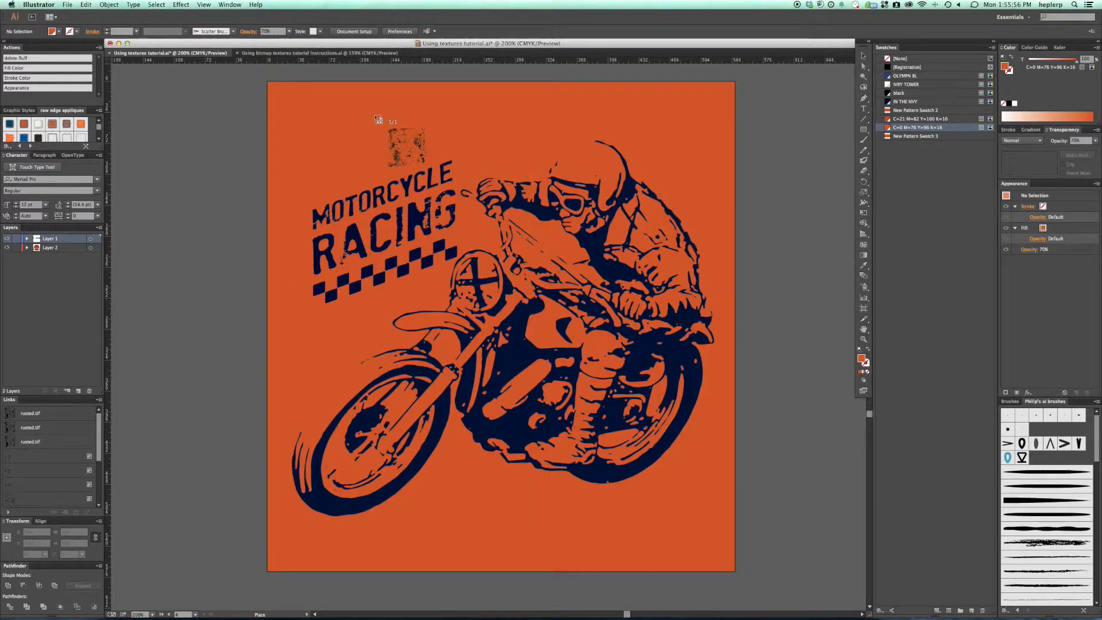
{"action": "left_click", "coordinate": [296, 119]}
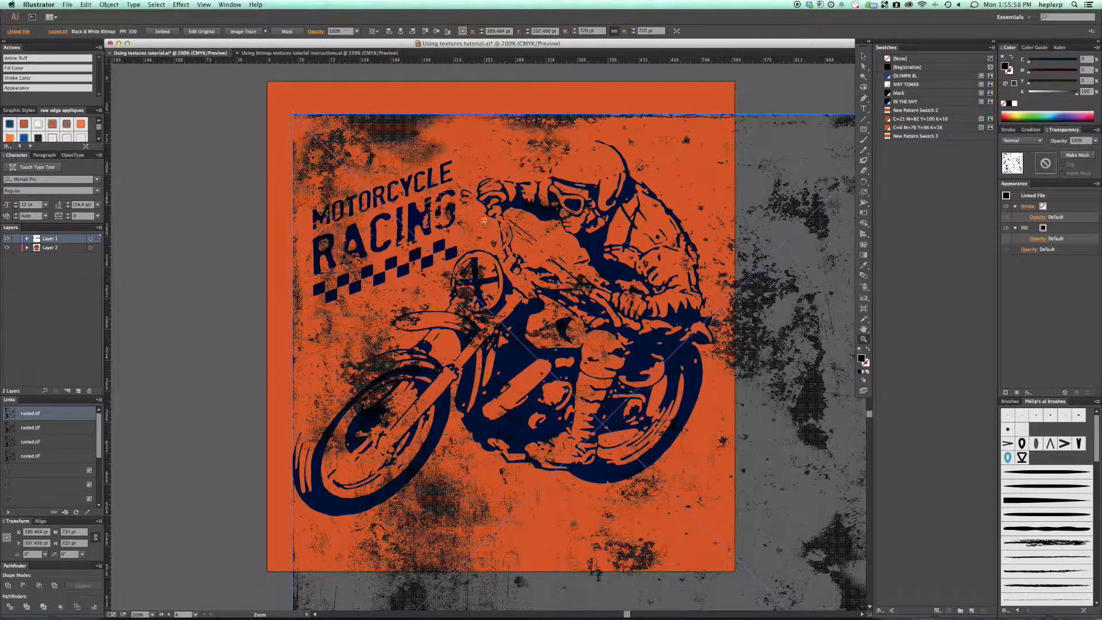
Scale the placed texture down proportionally to about 496 pt square so it fits within the orange artboard
{"action": "left_click", "coordinate": [559, 351], "text": "alt+super"}
{"action": "left_click", "coordinate": [564, 351], "text": "alt"}
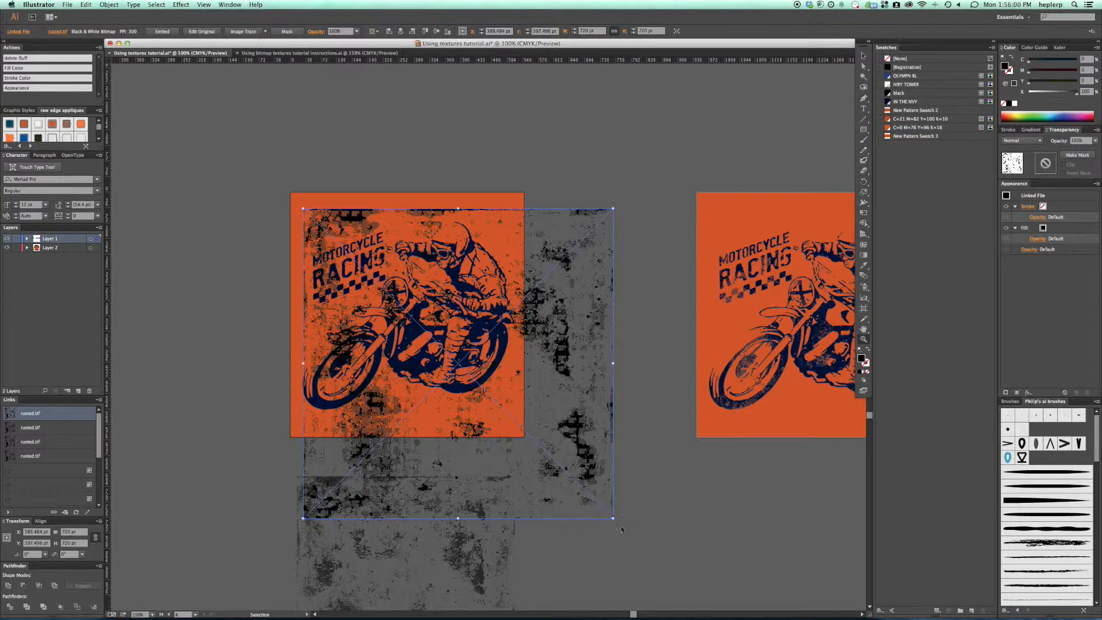
{"action": "left_click_drag", "start_coordinate": [500, 420], "coordinate": [516, 425]}
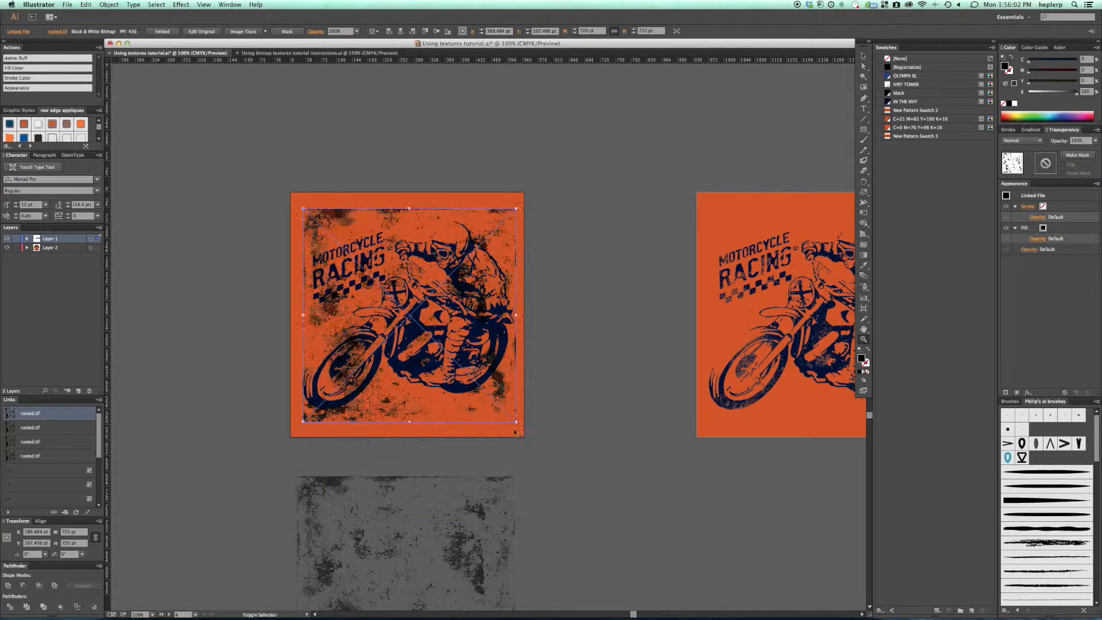
{"action": "left_click", "coordinate": [449, 325]}
{"action": "left_click", "coordinate": [425, 309]}
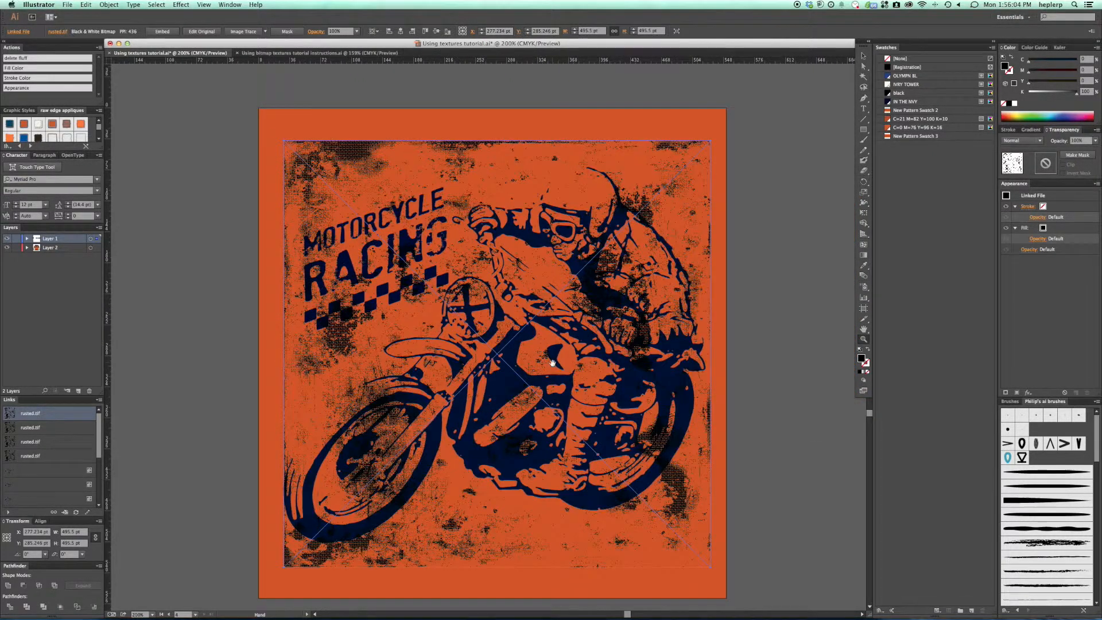
Fill the bitmap texture with the orange swatch C=0 M=76 Y=96 K=16 and enlarge it to about 507 pt square
{"action": "scroll", "coordinate": [435, 282], "scroll_direction": "down", "scroll_amount": 2}
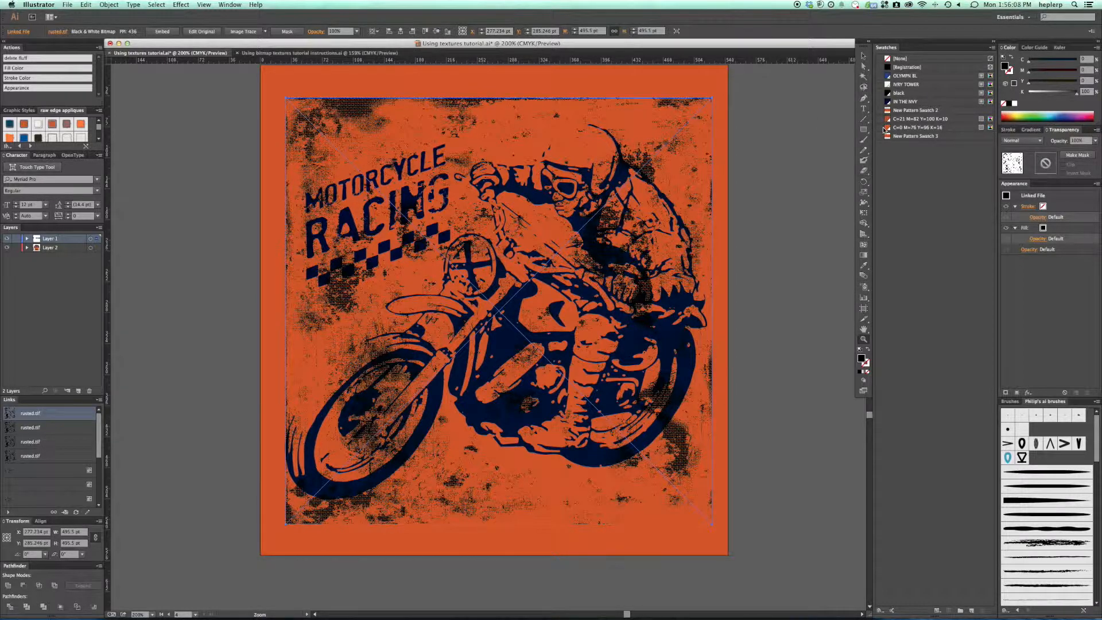
{"action": "left_click", "coordinate": [913, 129]}
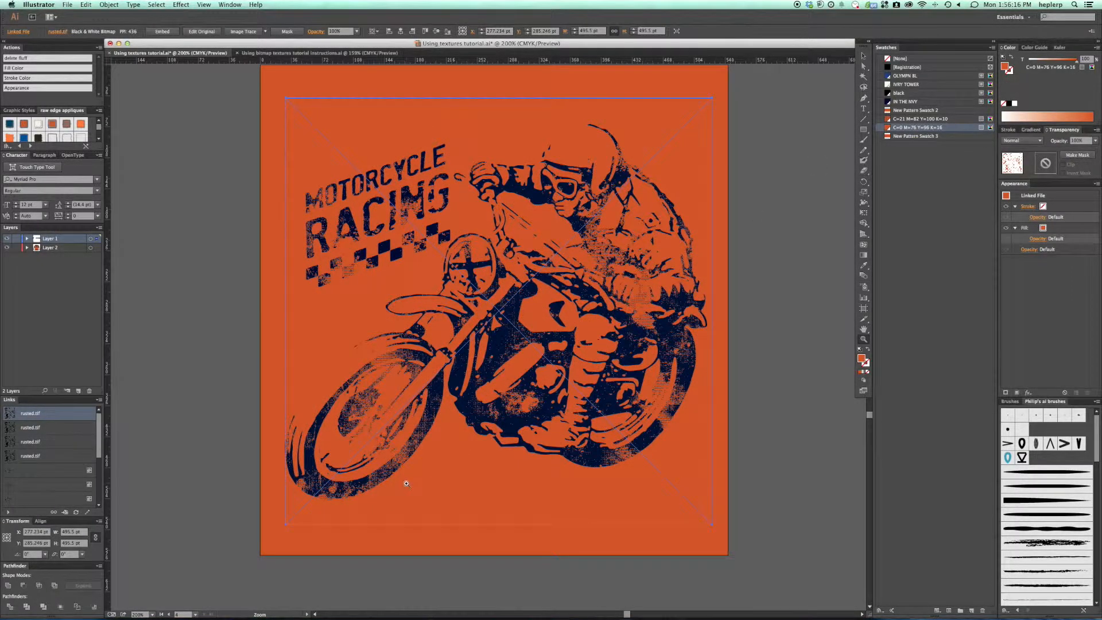
{"action": "key", "text": "v"}
{"action": "left_click_drag", "start_coordinate": [287, 310], "coordinate": [276, 310]}
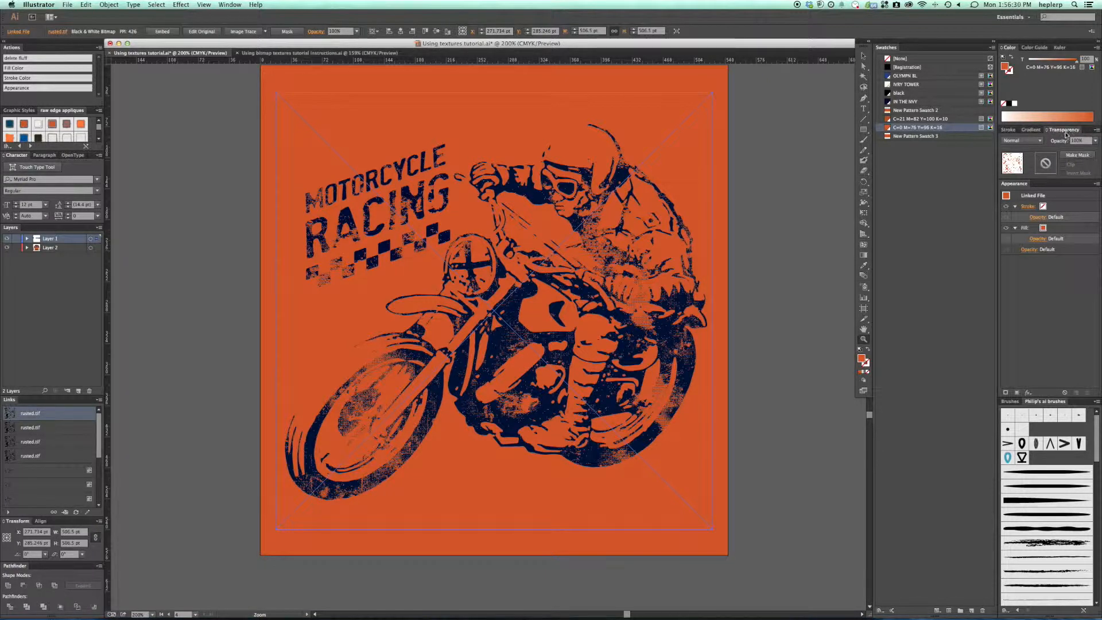
Set the texture's opacity to 70% and deselect it
{"action": "left_click", "coordinate": [1095, 140]}
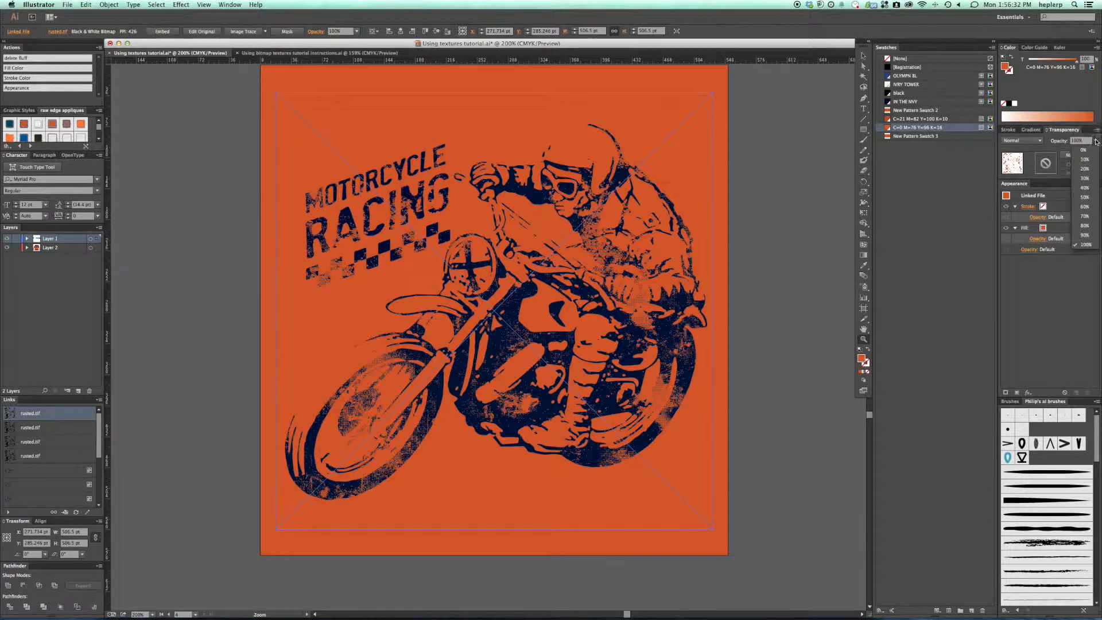
{"action": "left_click", "coordinate": [1084, 216]}
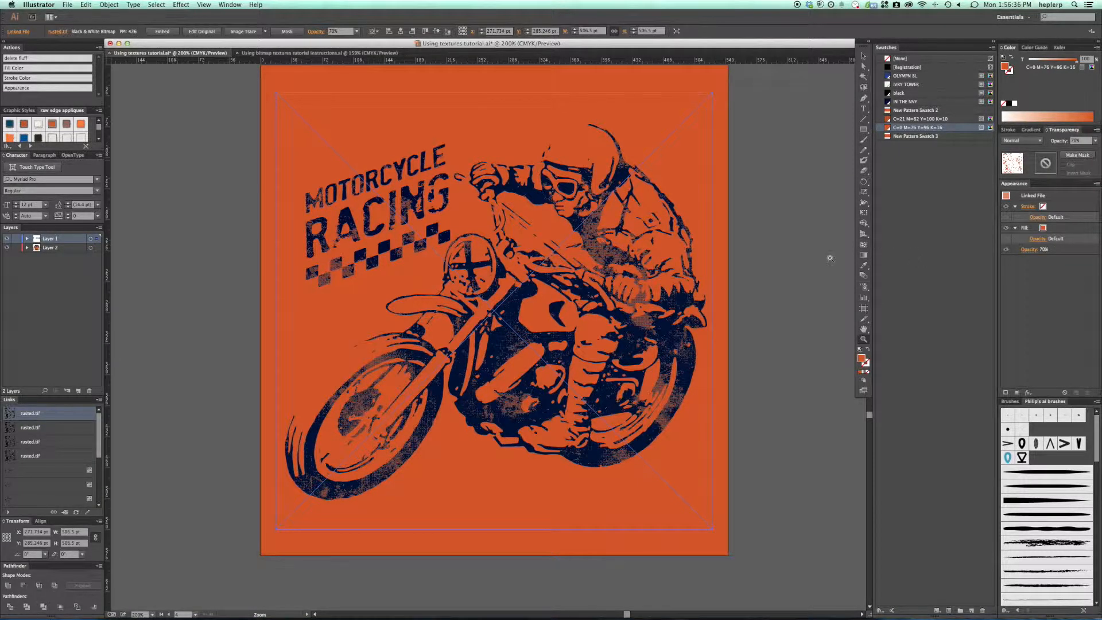
{"action": "left_click", "coordinate": [801, 253]}
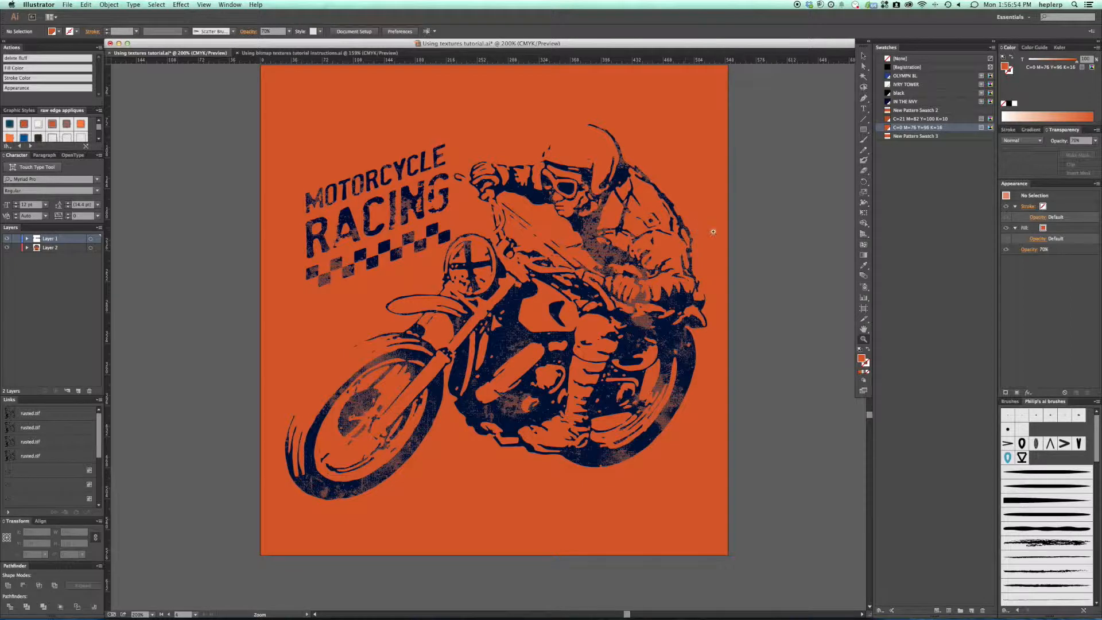
Go to the orange-and-white striped artboard and delete the rust texture from its motorcycle artwork
{"action": "left_click", "coordinate": [751, 235], "text": "alt"}
{"action": "scroll", "coordinate": [751, 235], "scroll_direction": "right", "scroll_amount": 10}
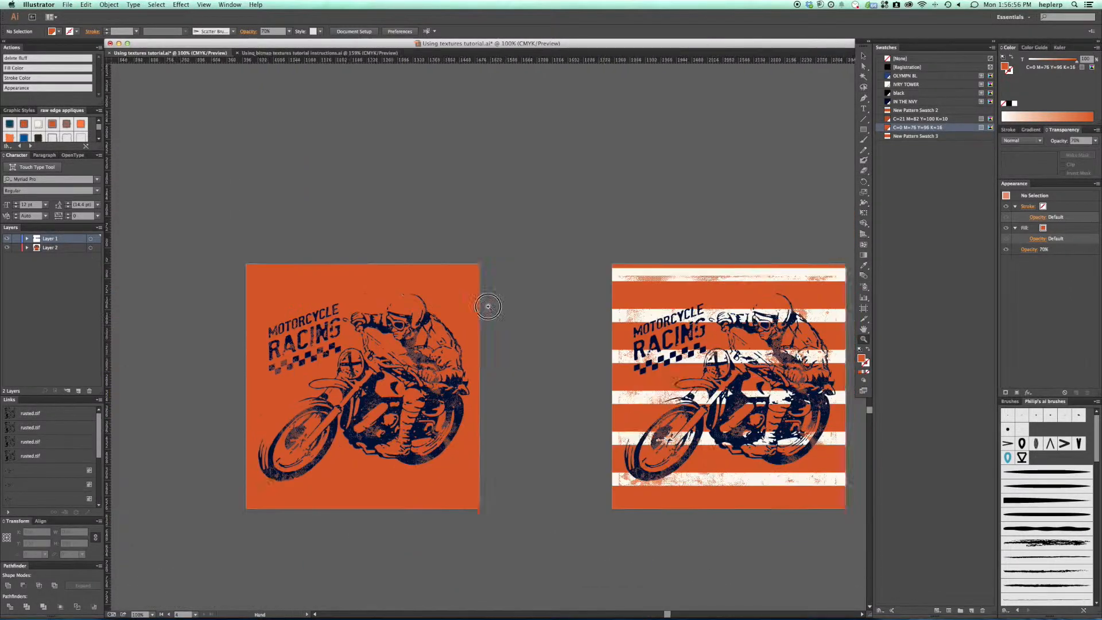
{"action": "left_click", "coordinate": [537, 346]}
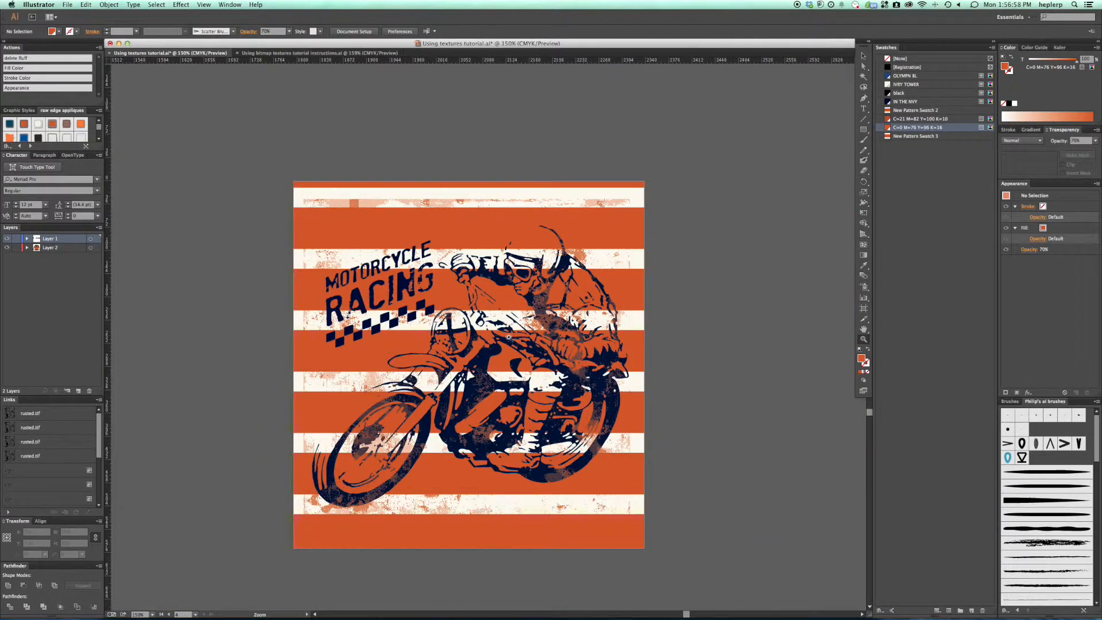
{"action": "left_click", "coordinate": [494, 349]}
{"action": "left_click_drag", "start_coordinate": [515, 354], "coordinate": [572, 313]}
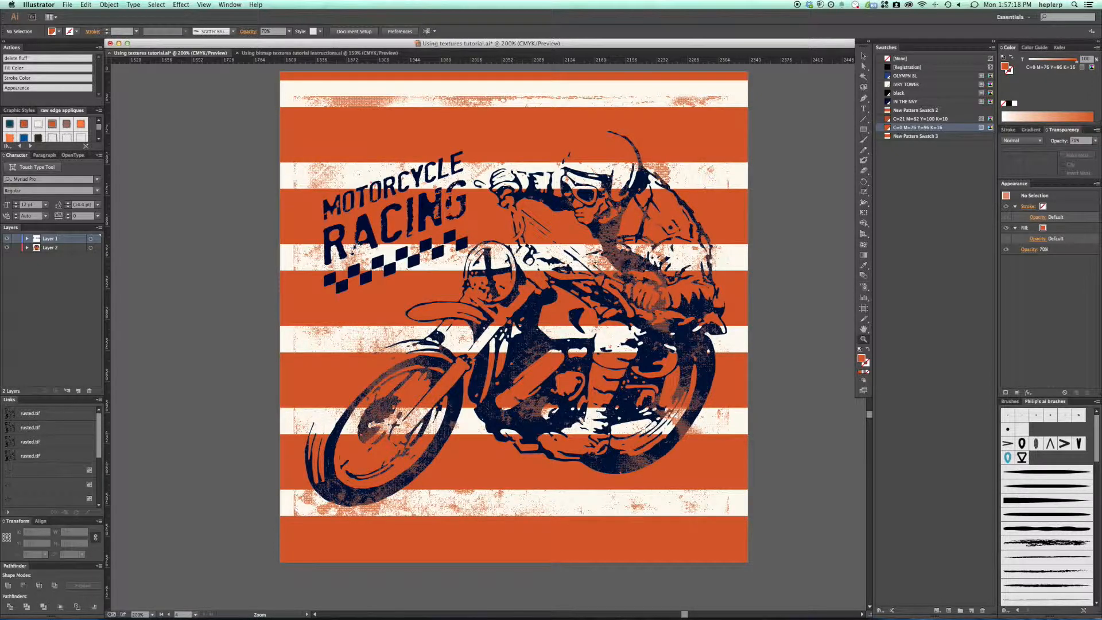
{"action": "left_click", "coordinate": [532, 330], "text": "super"}
{"action": "key", "text": "Delete"}
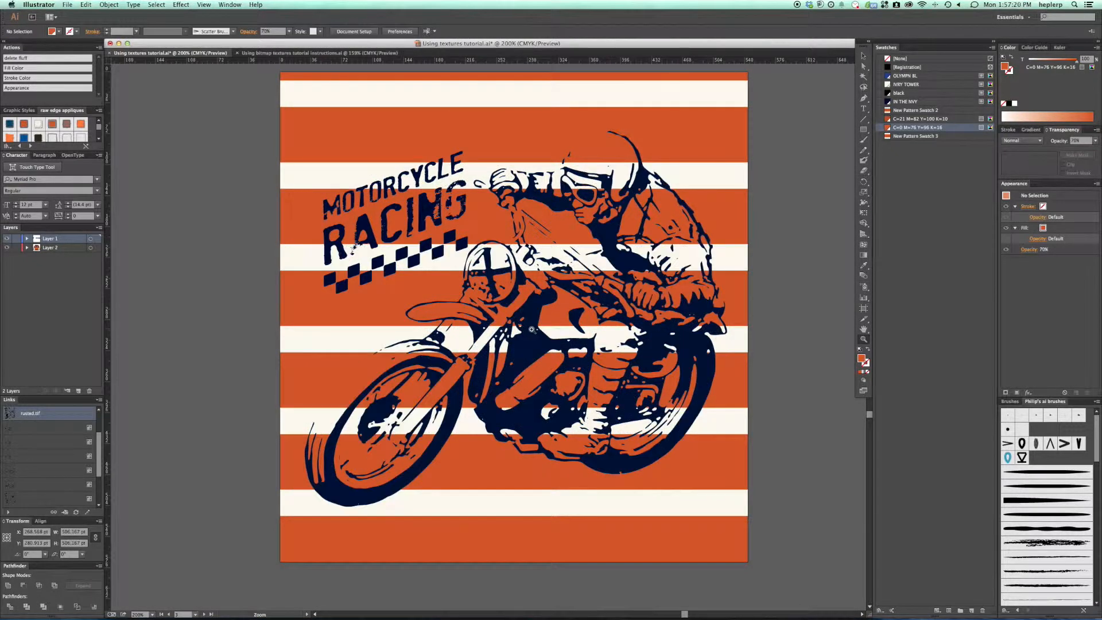
Place the rusted.tif texture over the striped artboard, starting near its upper-left corner
{"action": "left_click", "coordinate": [68, 5]}
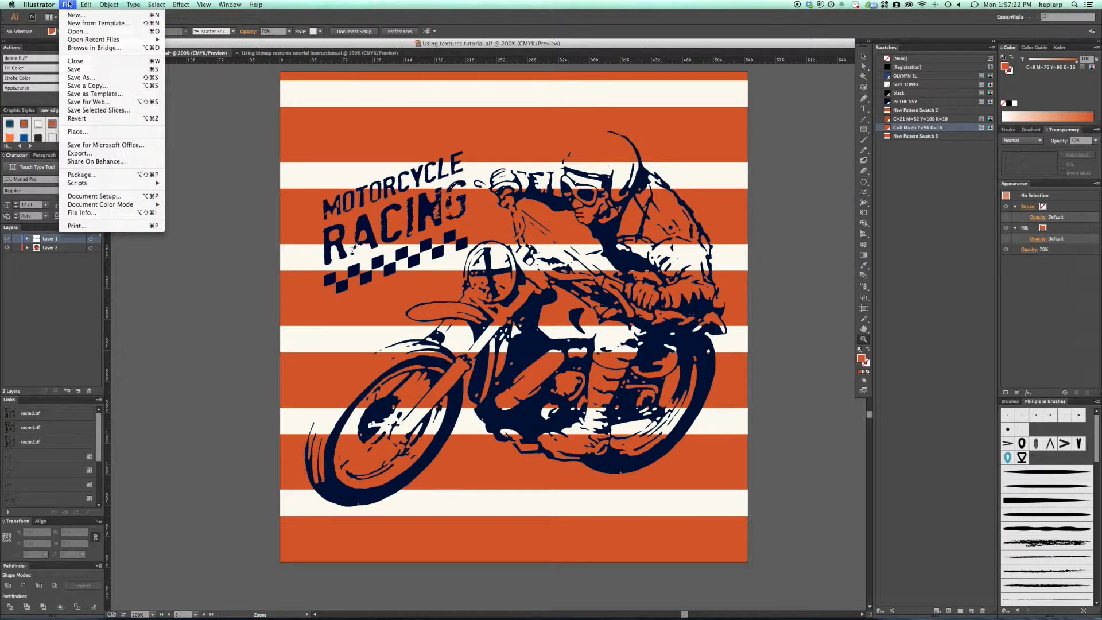
{"action": "left_click", "coordinate": [80, 132]}
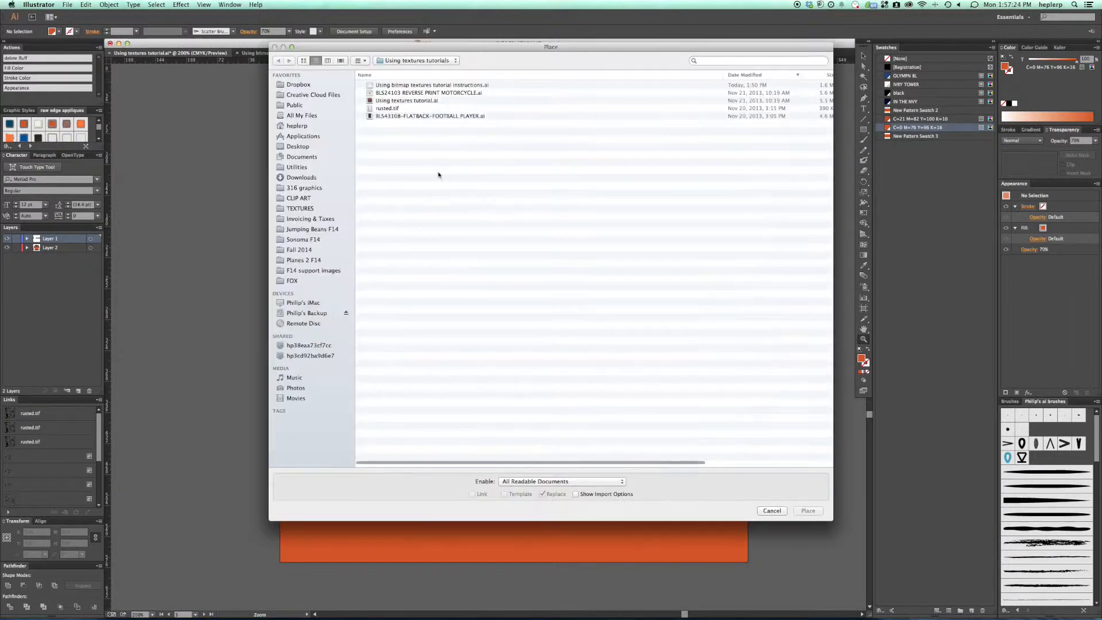
{"action": "double_click", "coordinate": [396, 108]}
{"action": "left_click", "coordinate": [292, 112]}
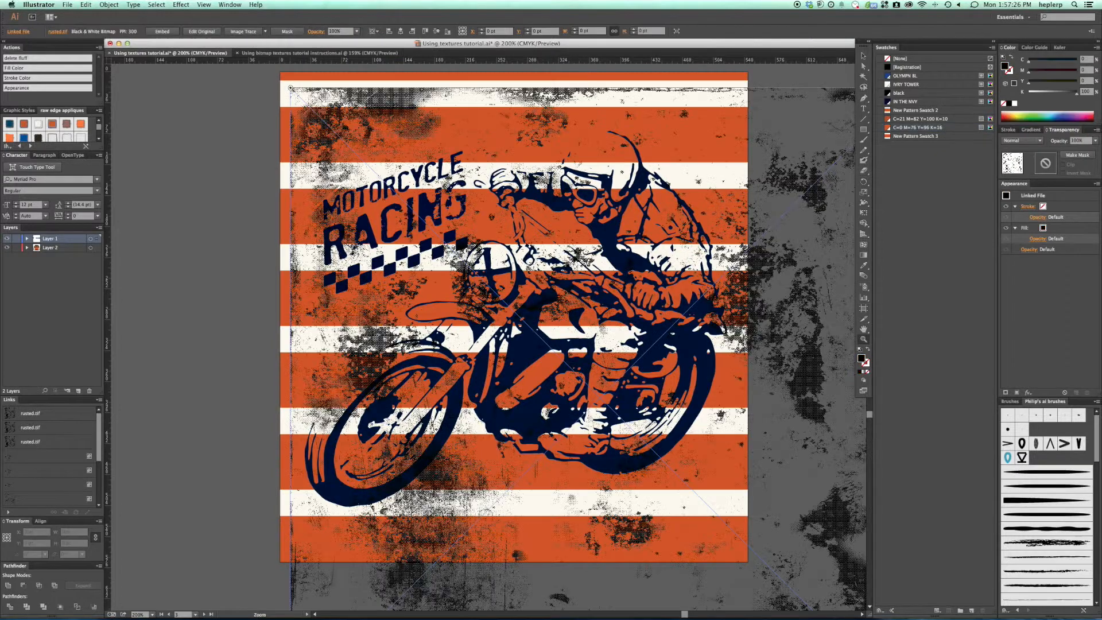
Scale the placed texture down to about 503 pt square to cover the striped artwork, and cut it to the clipboard
{"action": "key", "text": "super+minus"}
{"action": "left_click_drag", "start_coordinate": [570, 505], "coordinate": [476, 409]}
{"action": "left_click", "coordinate": [382, 320]}
{"action": "key", "text": "super+space"}
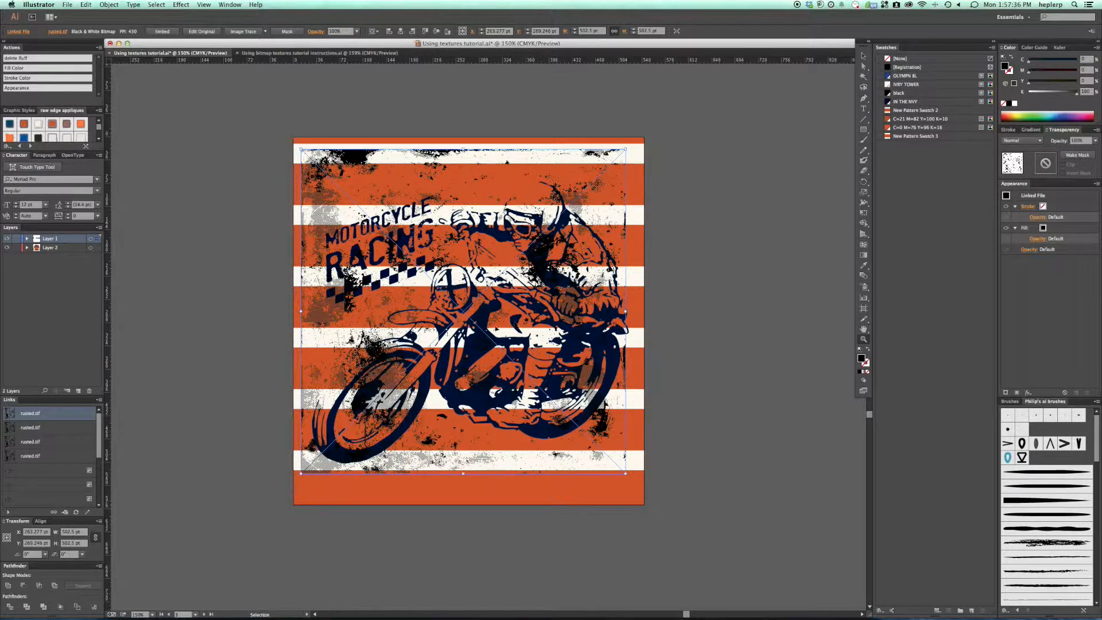
{"action": "key", "text": "Delete"}
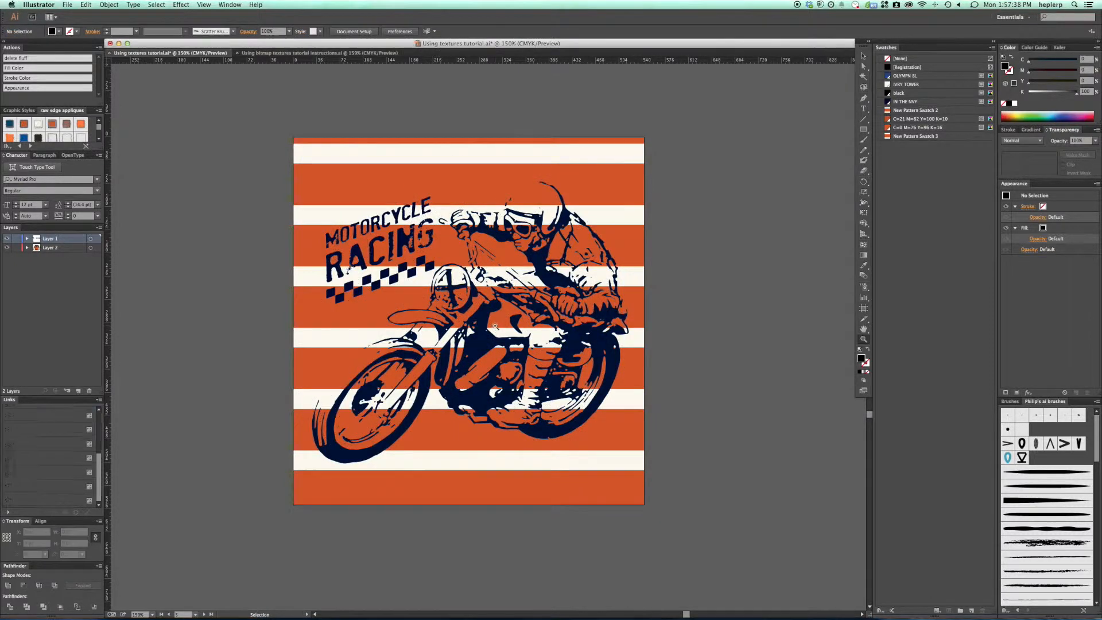
Select the Motorcycle Racing lettering together with the navy rider illustration and group them
{"action": "left_click", "coordinate": [863, 56]}
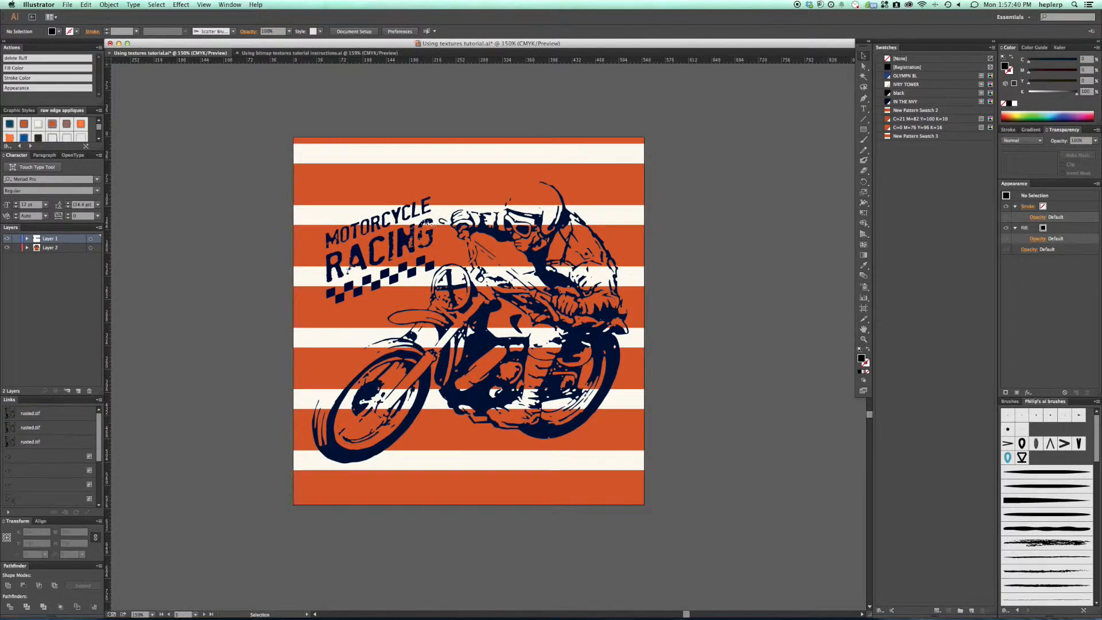
{"action": "left_click", "coordinate": [420, 229]}
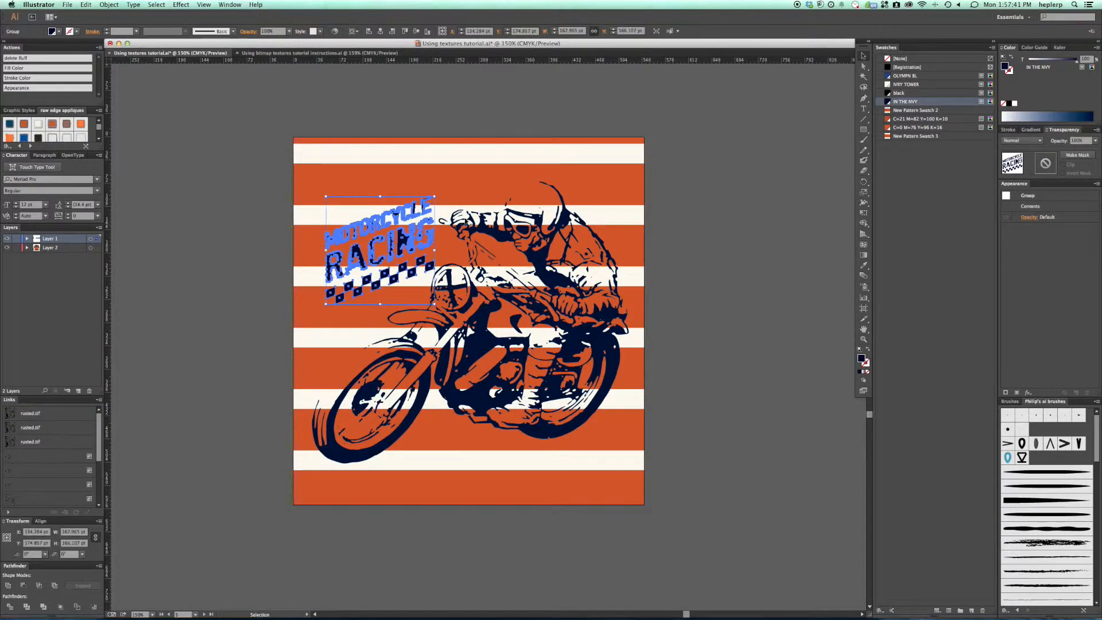
{"action": "left_click", "coordinate": [495, 236], "text": "shift"}
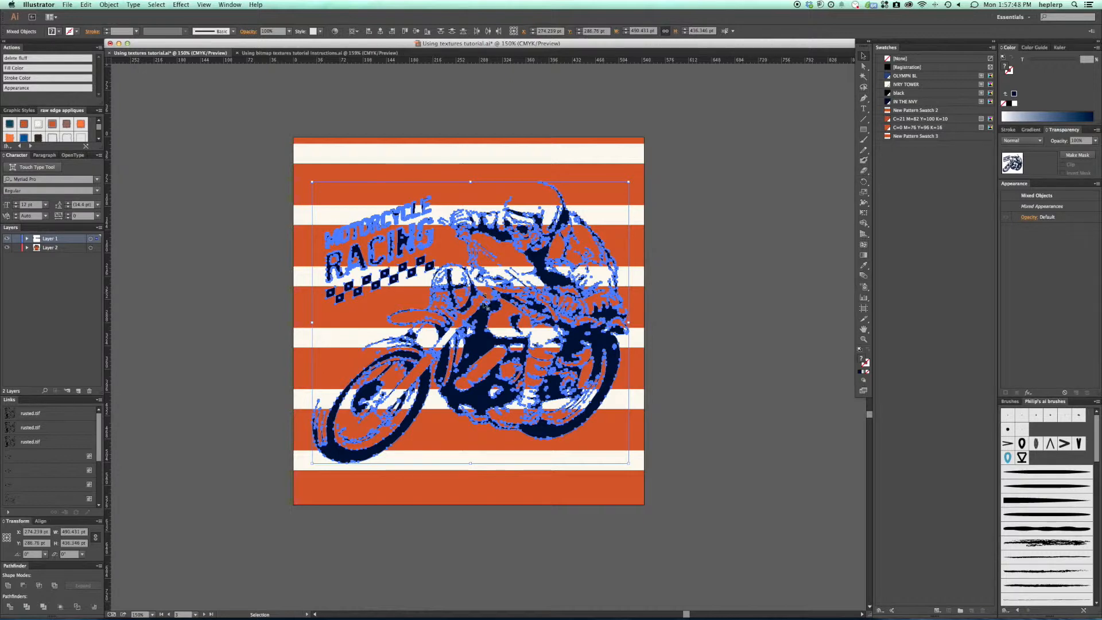
{"action": "key", "text": "super+space"}
{"action": "left_click", "coordinate": [484, 304], "text": "super"}
{"action": "key", "text": "super+g"}
{"action": "key", "text": "super+space"}
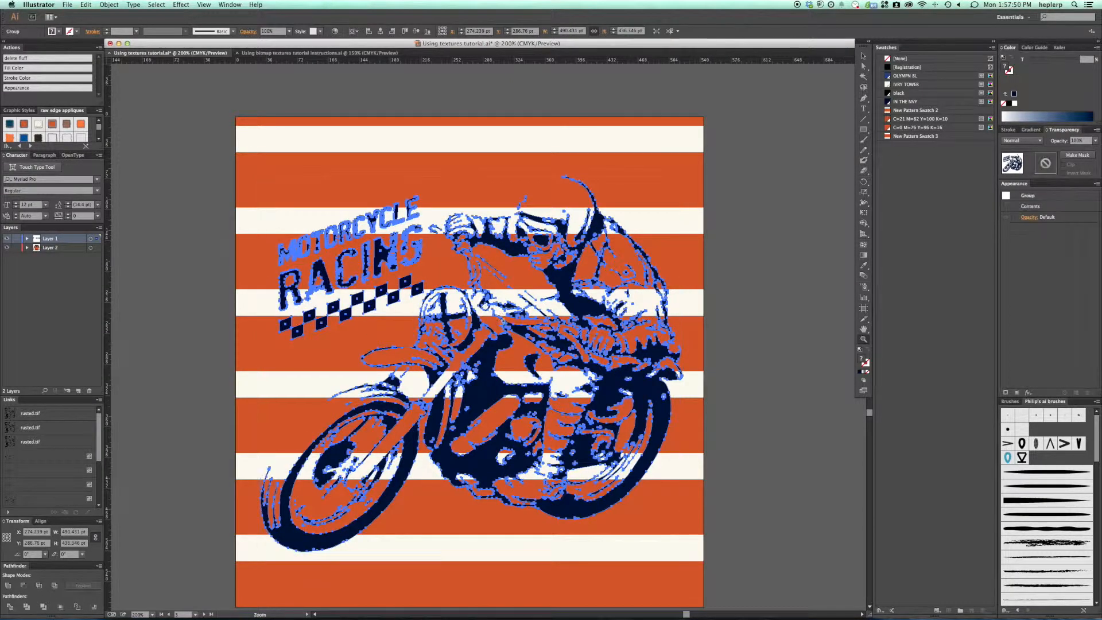
{"action": "scroll", "coordinate": [485, 333], "scroll_direction": "down", "scroll_amount": 3}
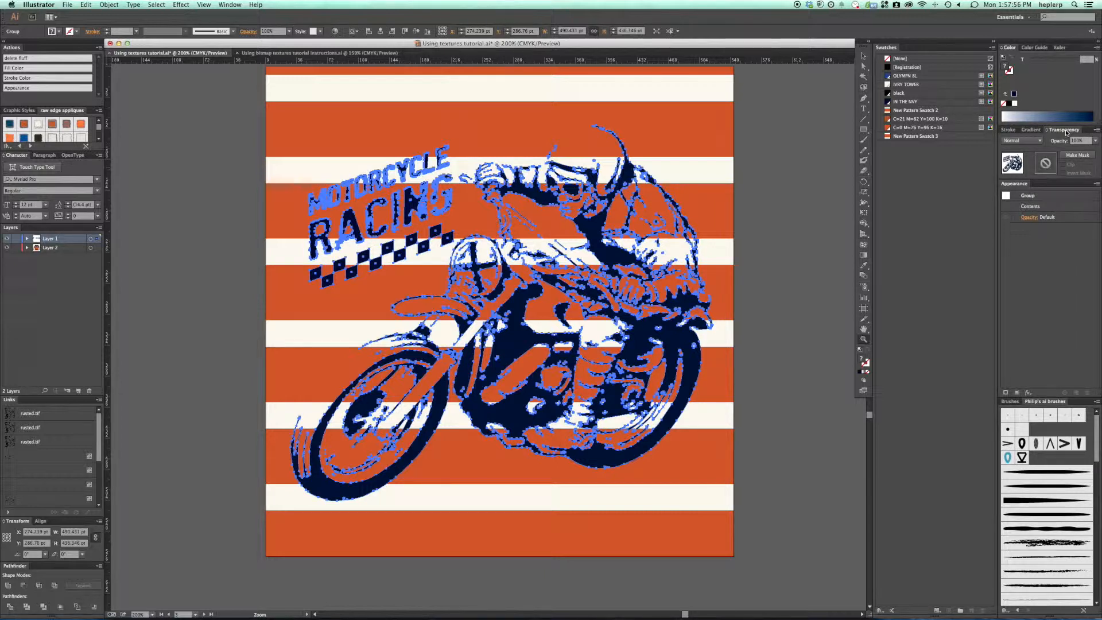
Make an opacity mask for the artwork group with Clip turned off, and paste the cut rust texture into the mask
{"action": "left_click", "coordinate": [1082, 158]}
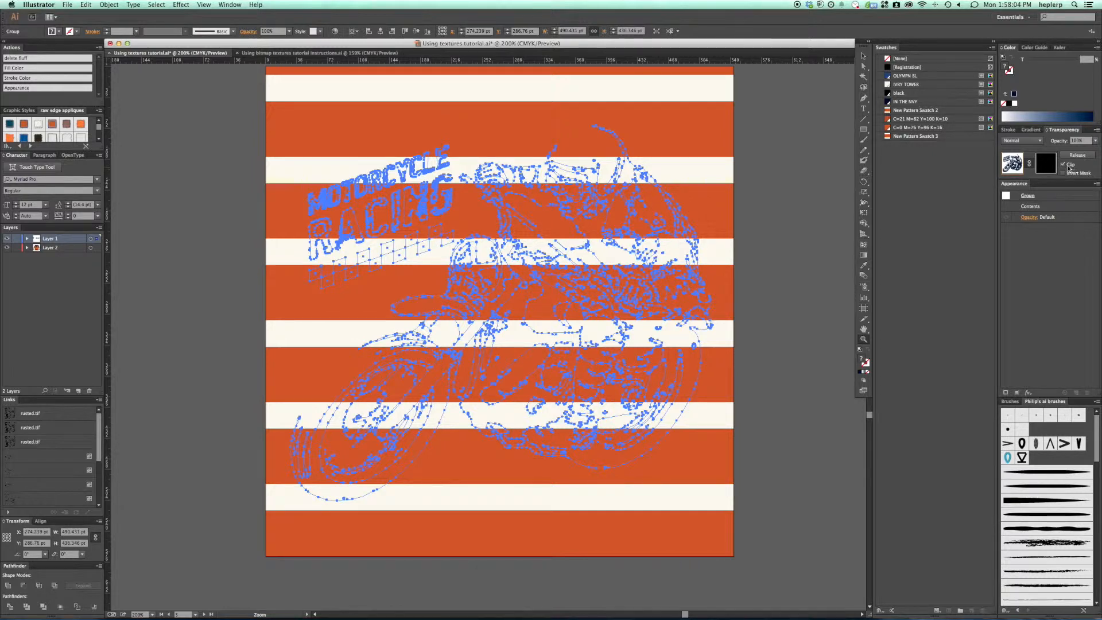
{"action": "left_click", "coordinate": [1063, 165]}
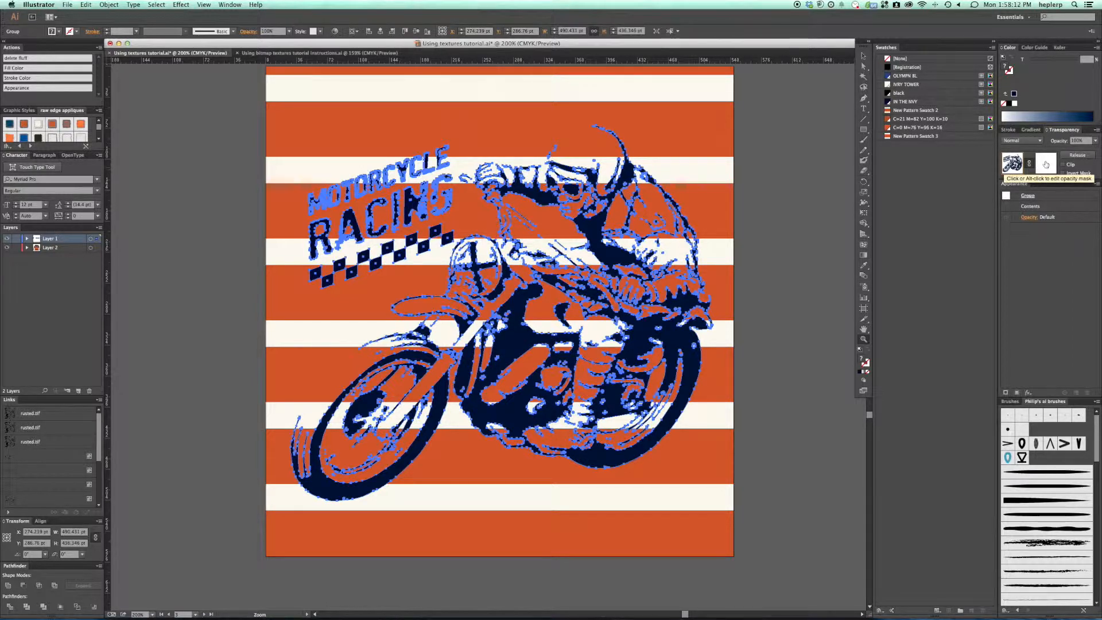
{"action": "left_click", "coordinate": [1046, 165]}
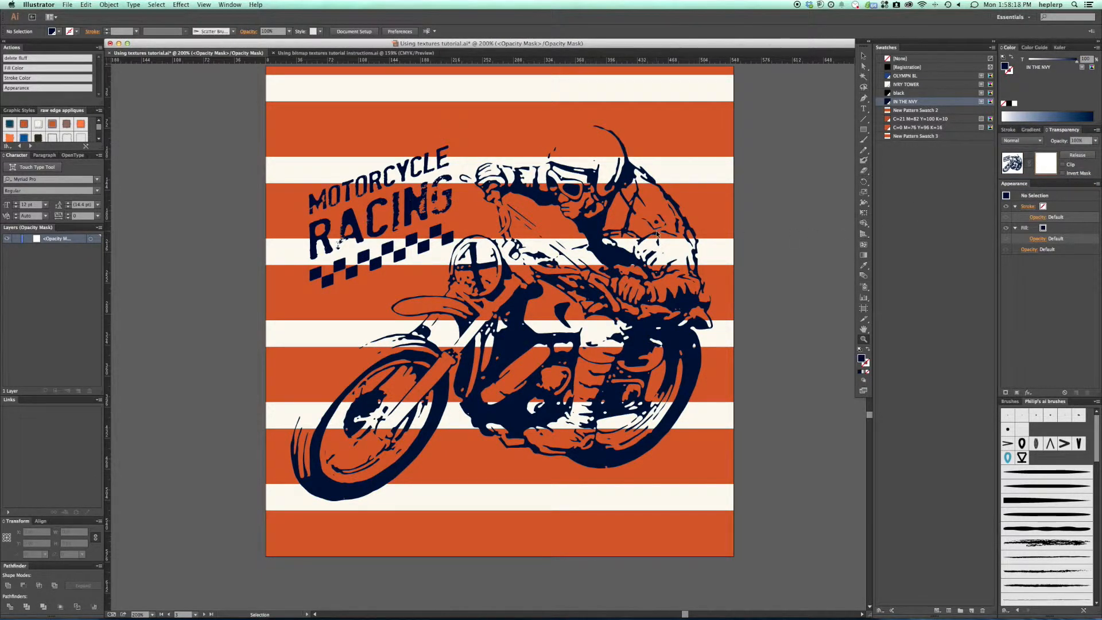
{"action": "key", "text": "ctrl+v"}
{"action": "key", "text": "v"}
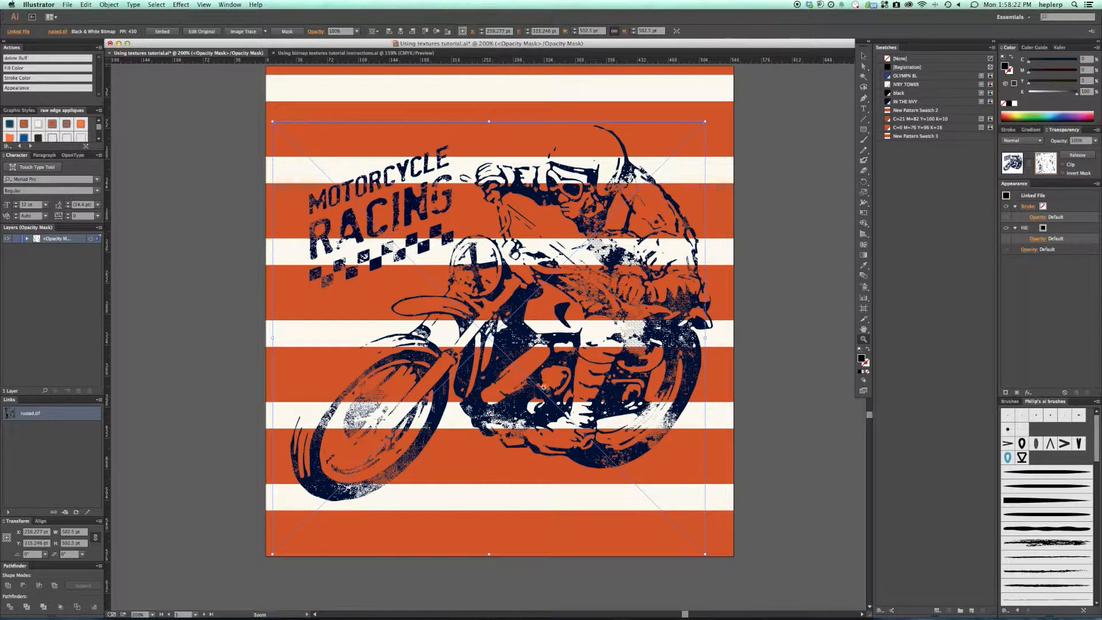
Shift the rust texture inside the opacity mask about 10 pt right and 38 pt up, and set its opacity to 70%
{"action": "mouse_move", "coordinate": [543, 387]}
{"action": "left_mouse_down"}
{"action": "mouse_move", "coordinate": [559, 361]}
{"action": "mouse_move", "coordinate": [556, 370]}
{"action": "left_mouse_up"}
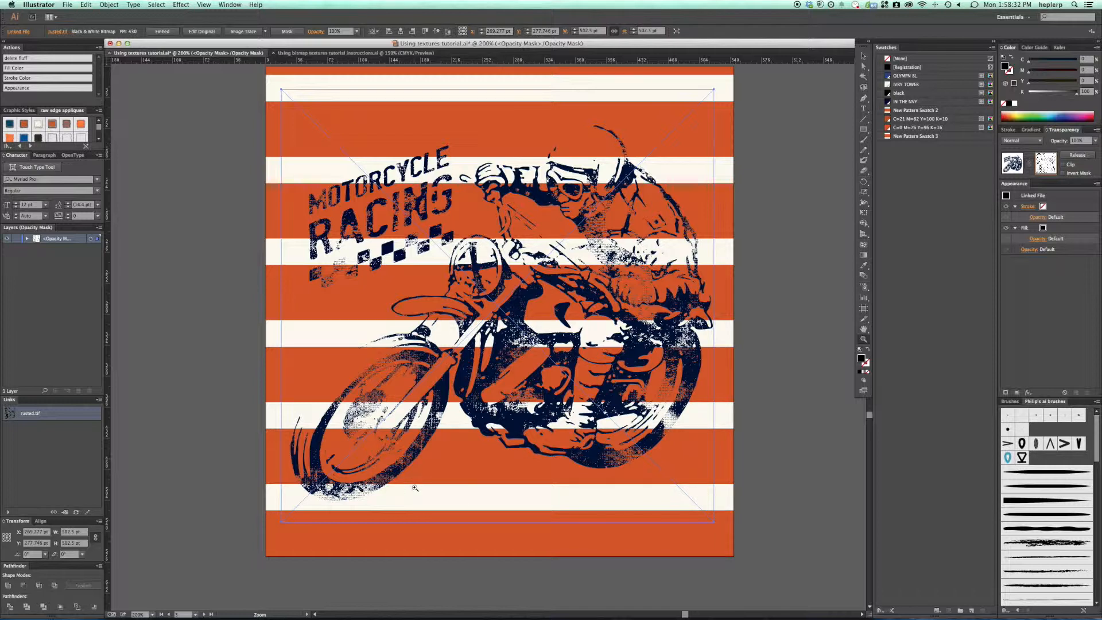
{"action": "left_click", "coordinate": [1096, 143]}
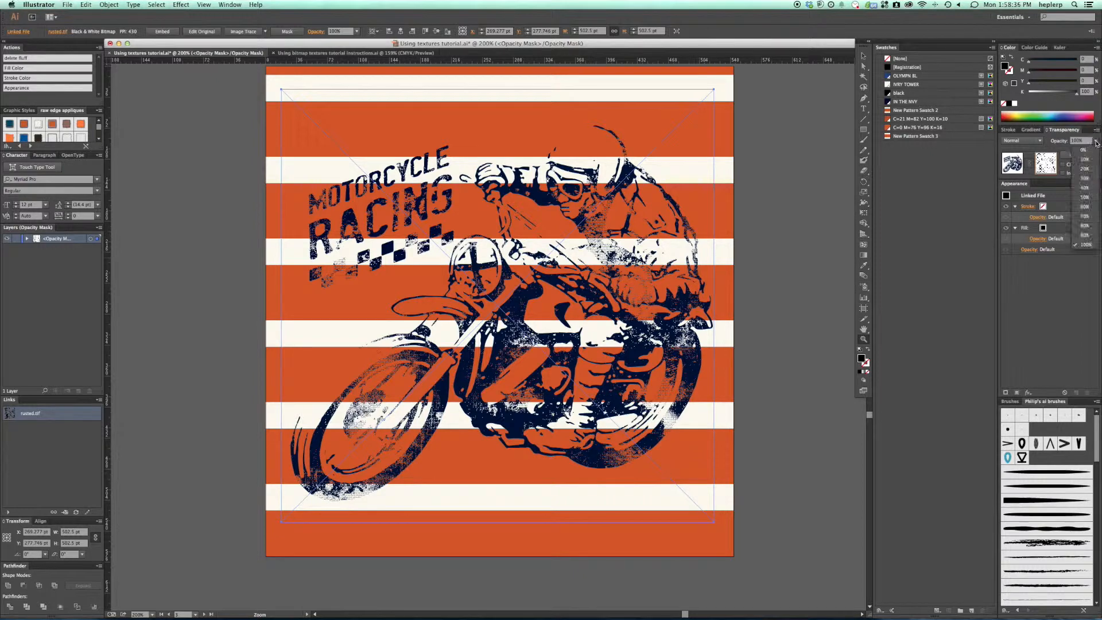
{"action": "left_click", "coordinate": [1085, 207]}
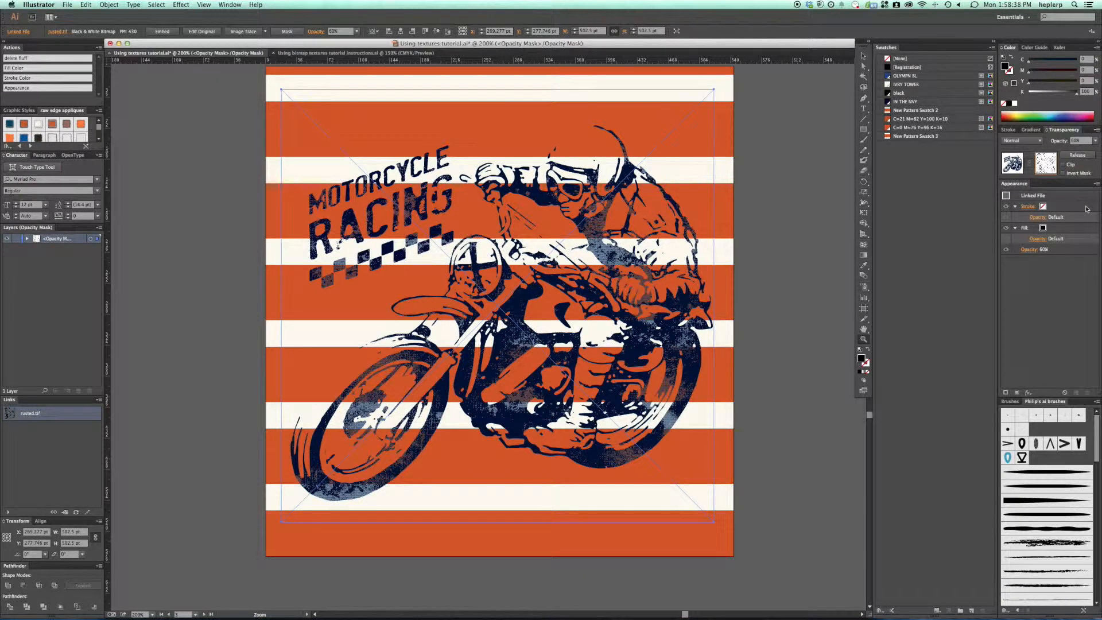
{"action": "left_click", "coordinate": [1095, 140]}
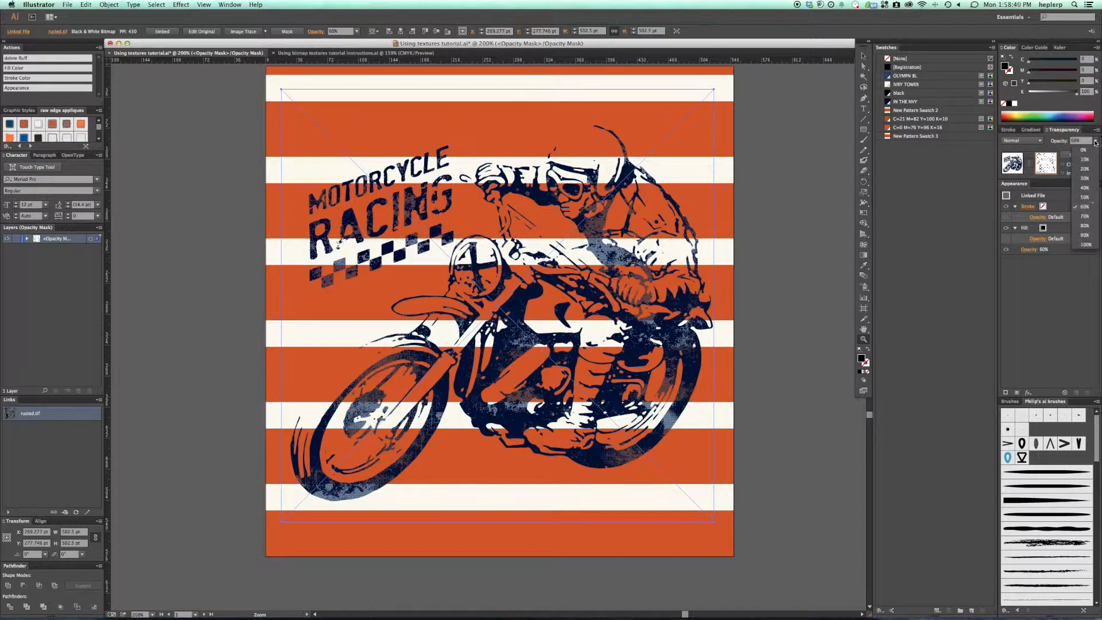
{"action": "left_click", "coordinate": [1085, 216]}
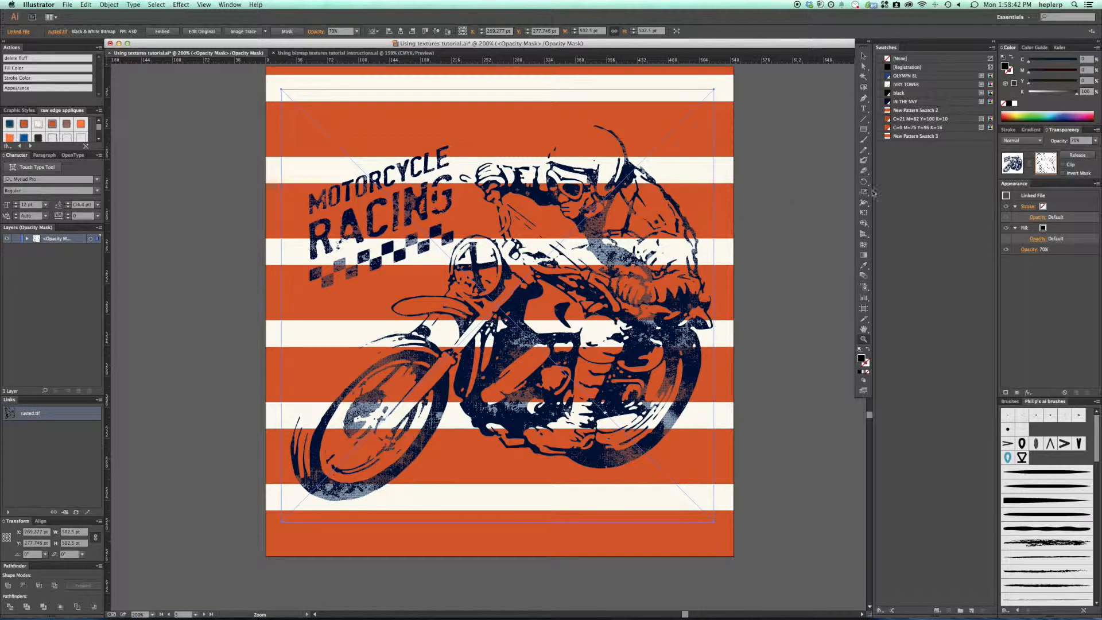
{"action": "left_click", "coordinate": [784, 219]}
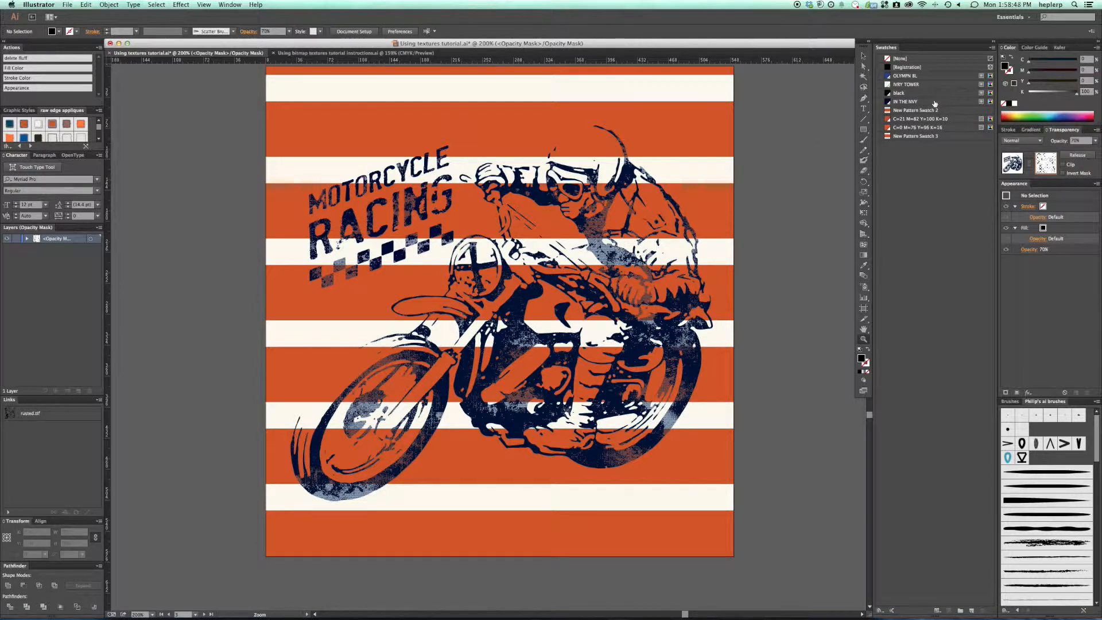
Stop editing the opacity mask, return to the masked artwork group, and clear the selection
{"action": "left_click", "coordinate": [1075, 138]}
{"action": "left_click", "coordinate": [863, 56]}
{"action": "key", "text": "super+a"}
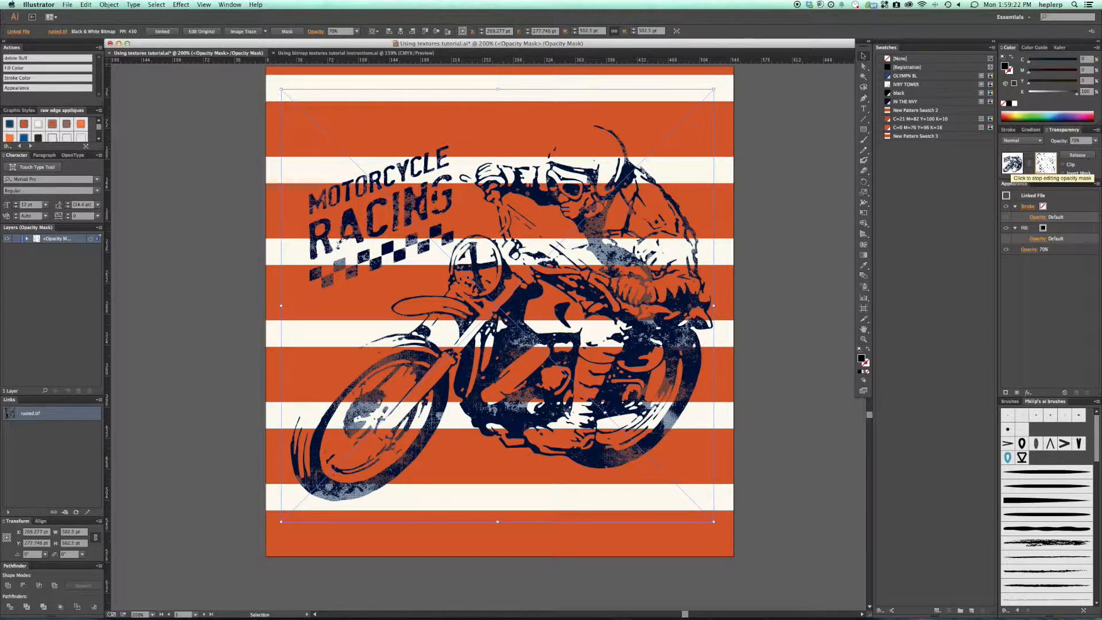
{"action": "left_click", "coordinate": [1012, 165]}
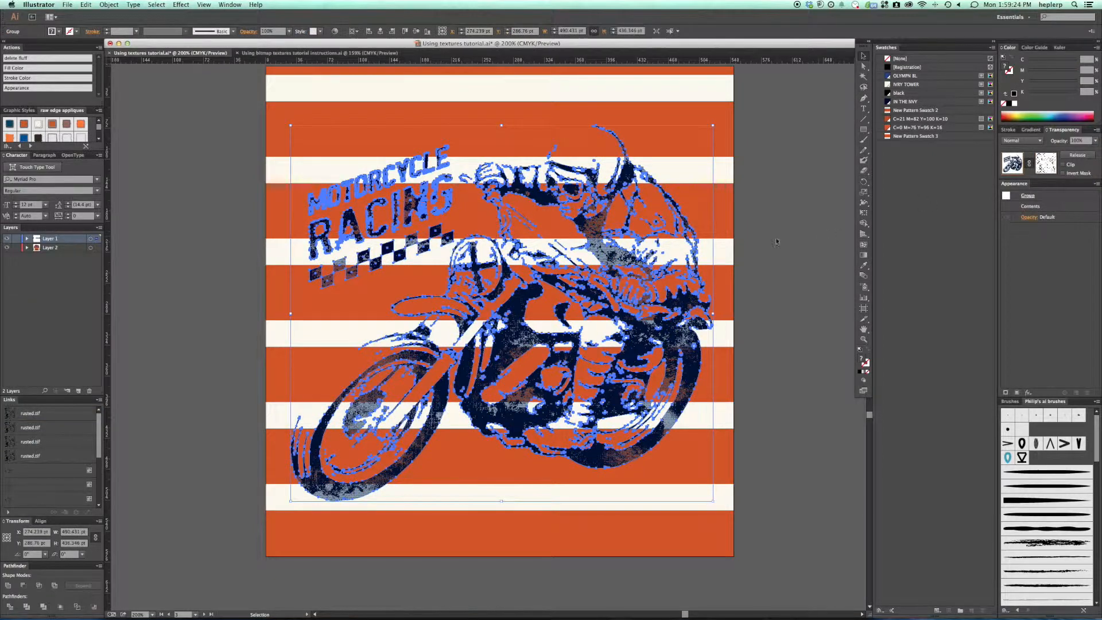
{"action": "left_click", "coordinate": [817, 236]}
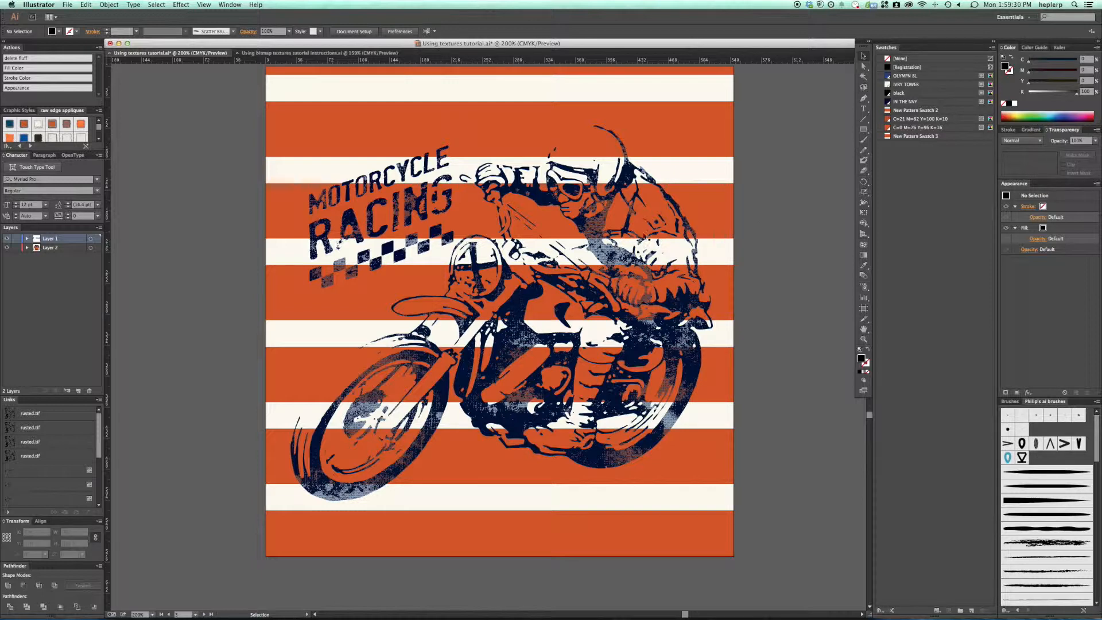
Release the opacity mask from the motorcycle artwork group and move the freed rust texture toward the artboard's right side
{"action": "left_click", "coordinate": [597, 224]}
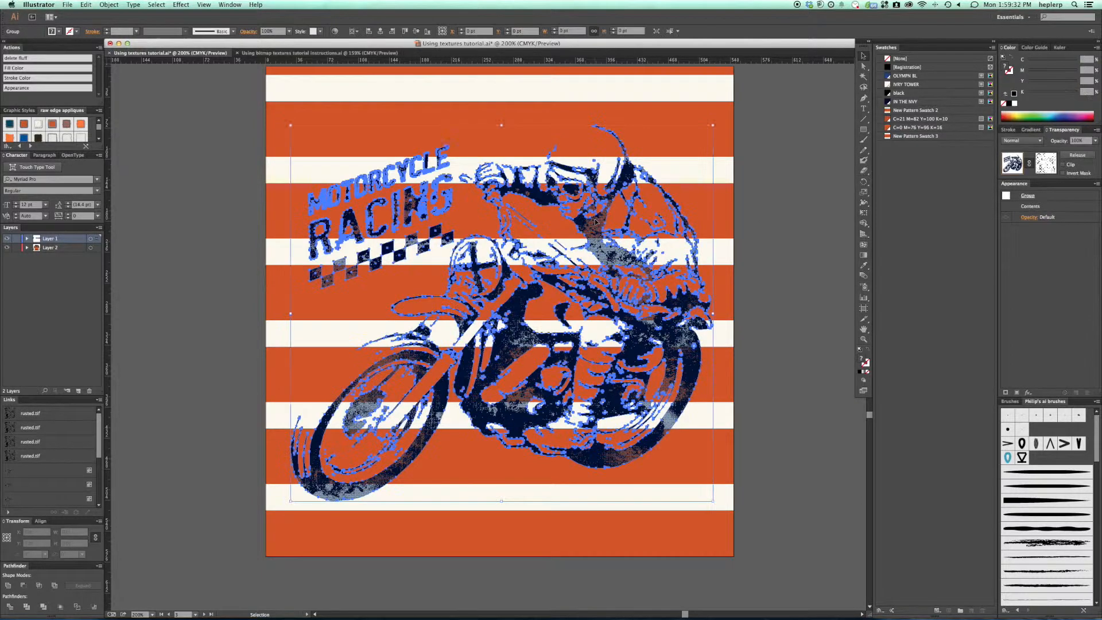
{"action": "left_click", "coordinate": [1077, 155]}
{"action": "left_click", "coordinate": [824, 251]}
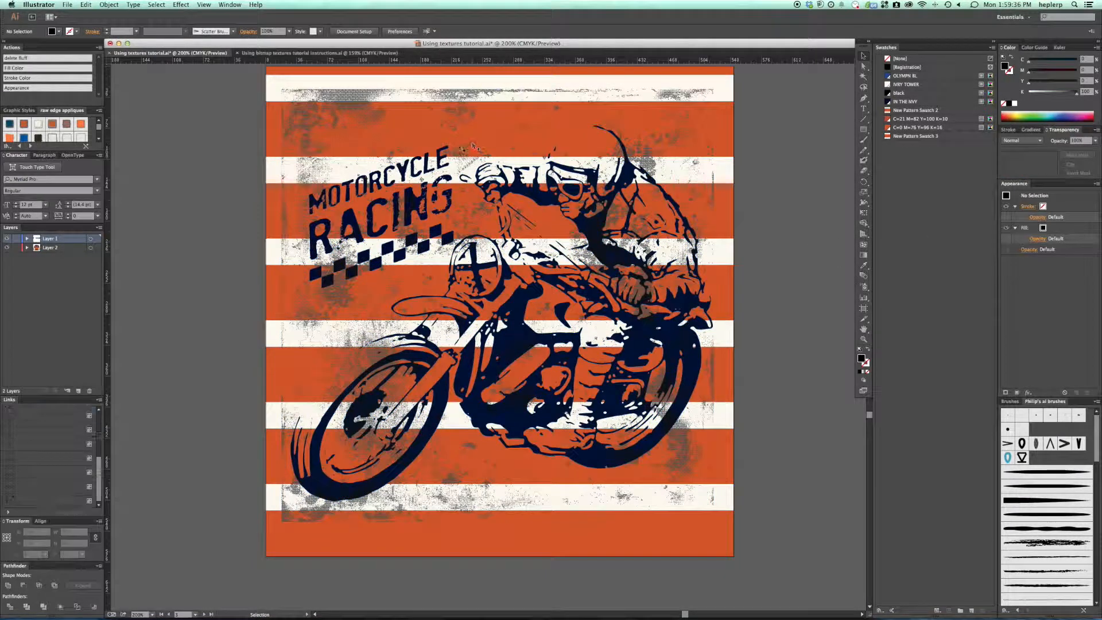
{"action": "left_click_drag", "start_coordinate": [388, 118], "coordinate": [642, 130]}
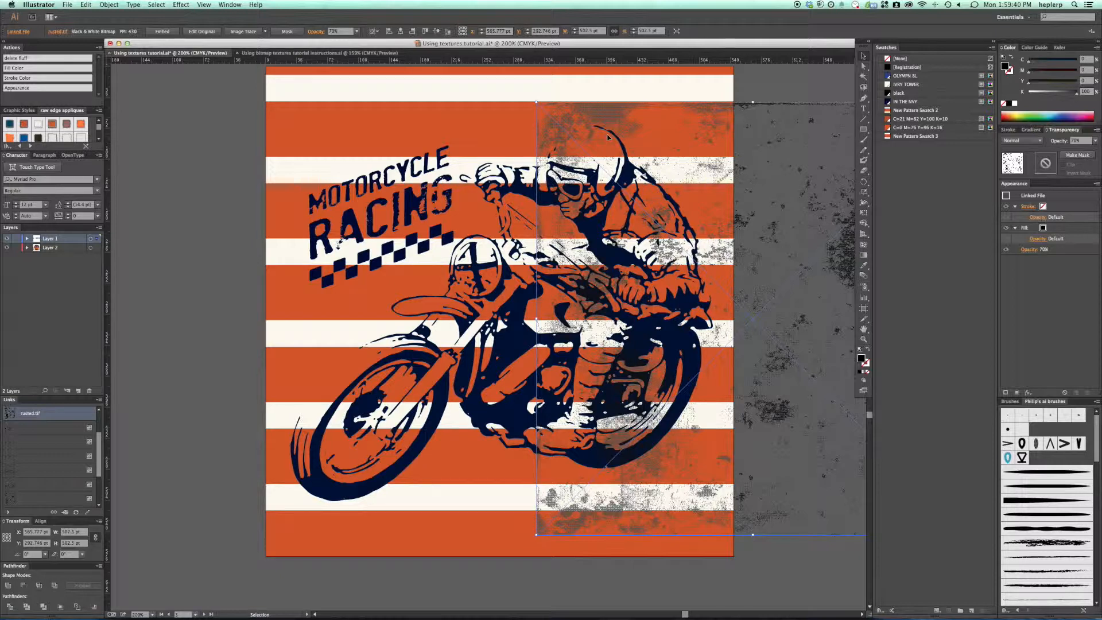
Undo the texture move and the opacity mask release, and deselect the artwork
{"action": "key", "text": "ctrl+z"}
{"action": "key", "text": "ctrl+z"}
{"action": "key", "text": "ctrl+z"}
{"action": "key", "text": "ctrl+z"}
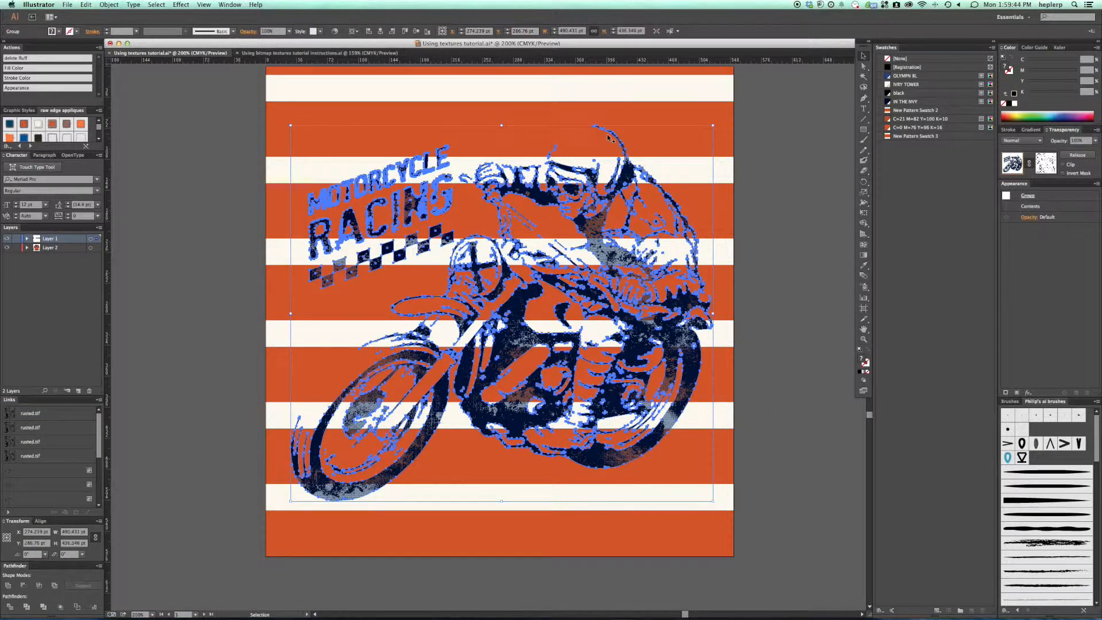
{"action": "left_click", "coordinate": [816, 235]}
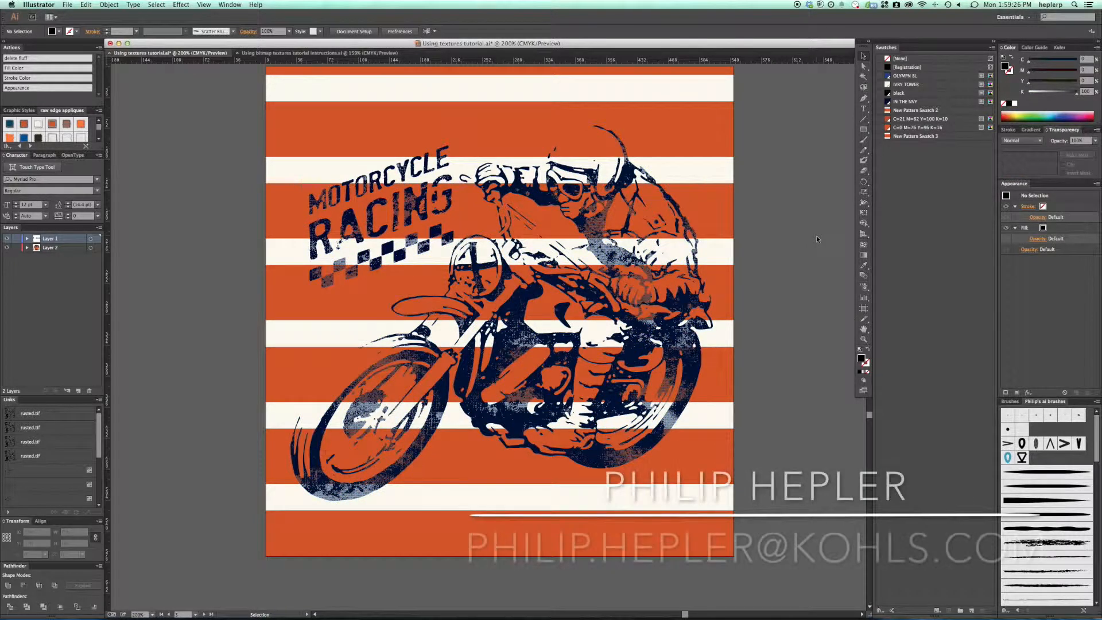